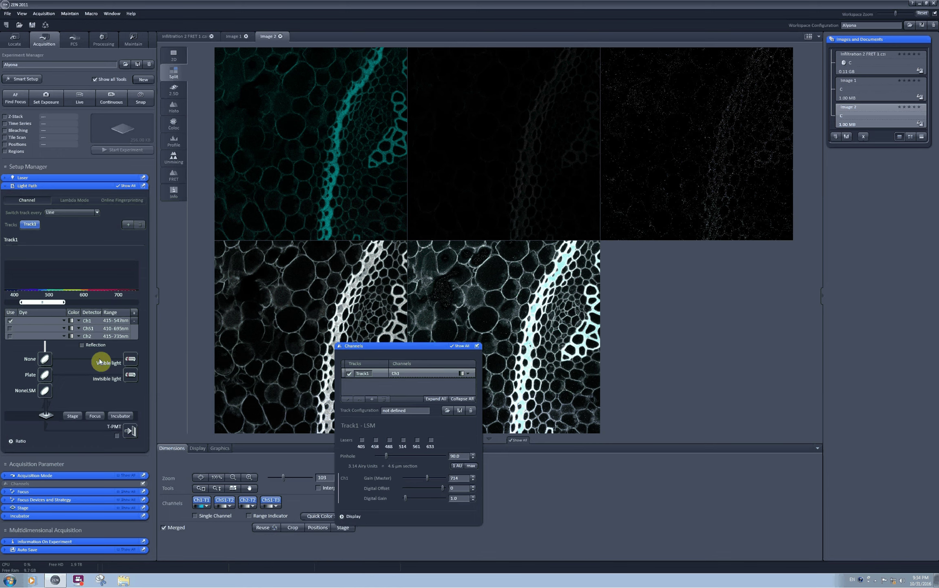
Step: Turn on the 405 nm laser for Track1 and set the main beam splitter to MBS -405
click(129, 376)
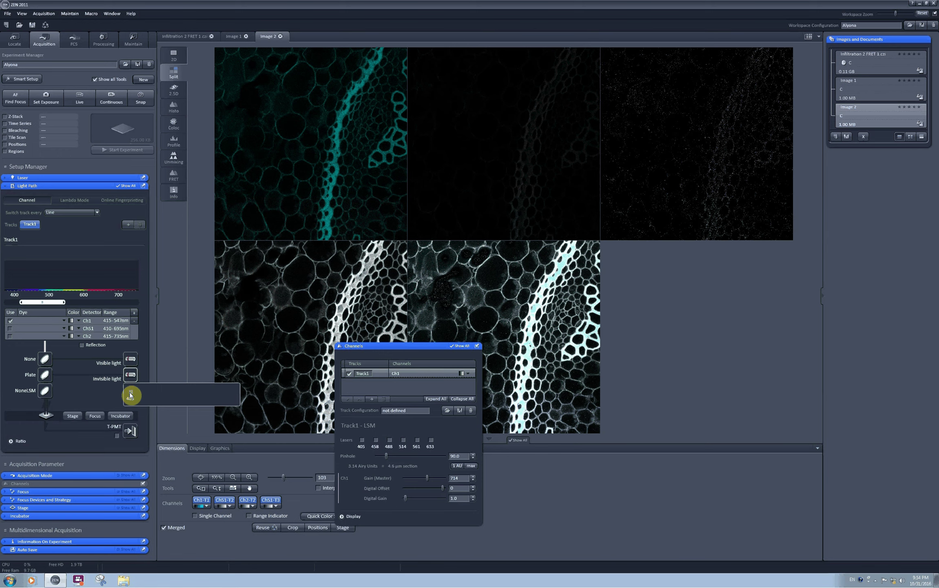
click(130, 394)
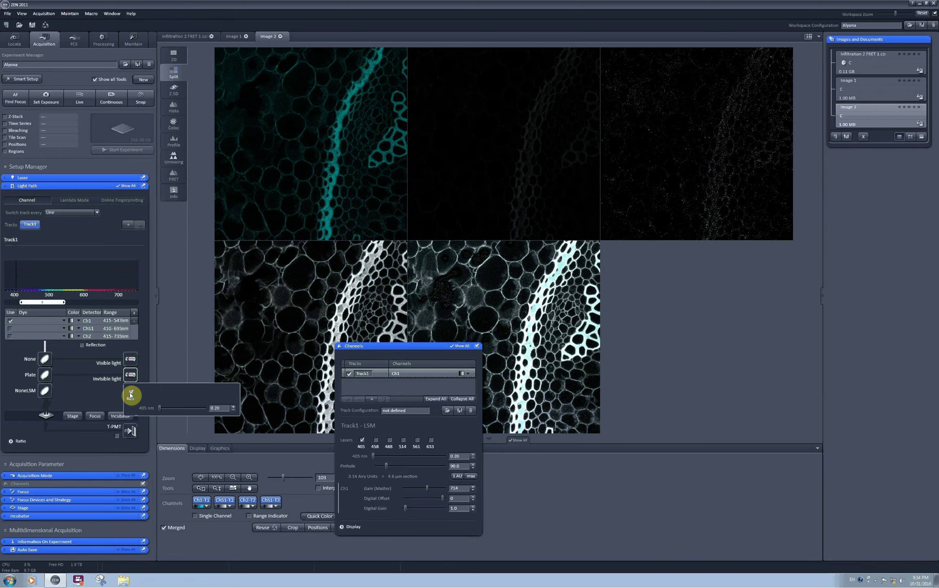
click(45, 374)
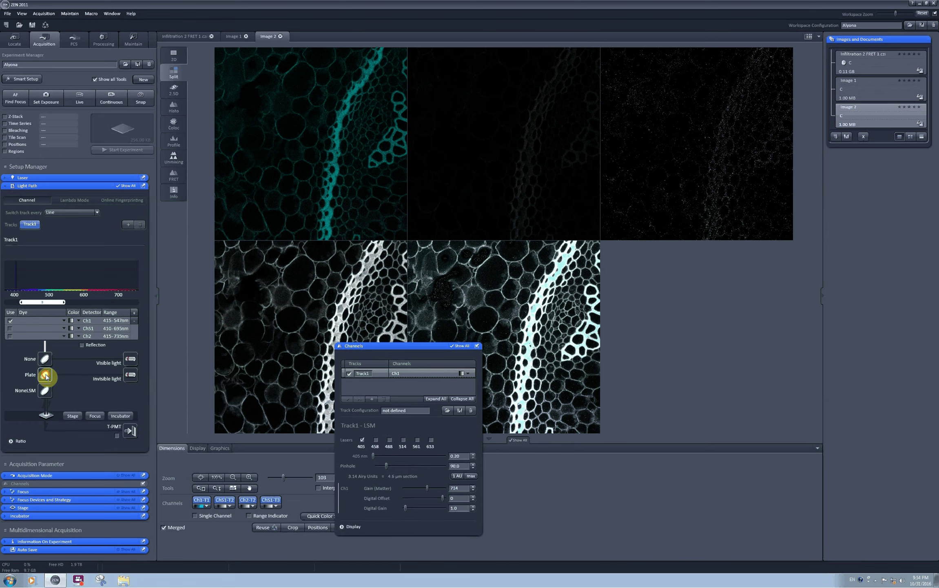
click(45, 375)
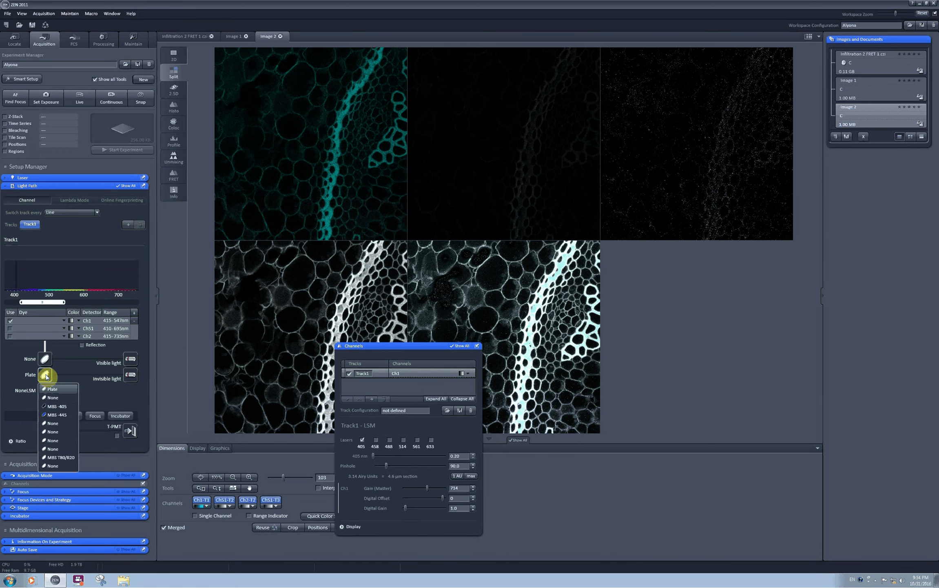
click(68, 406)
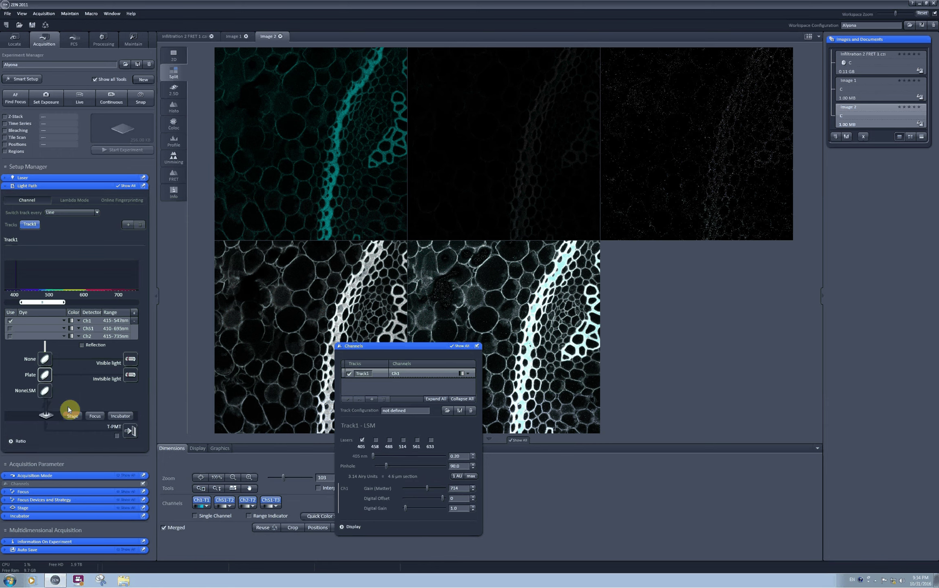
click(132, 374)
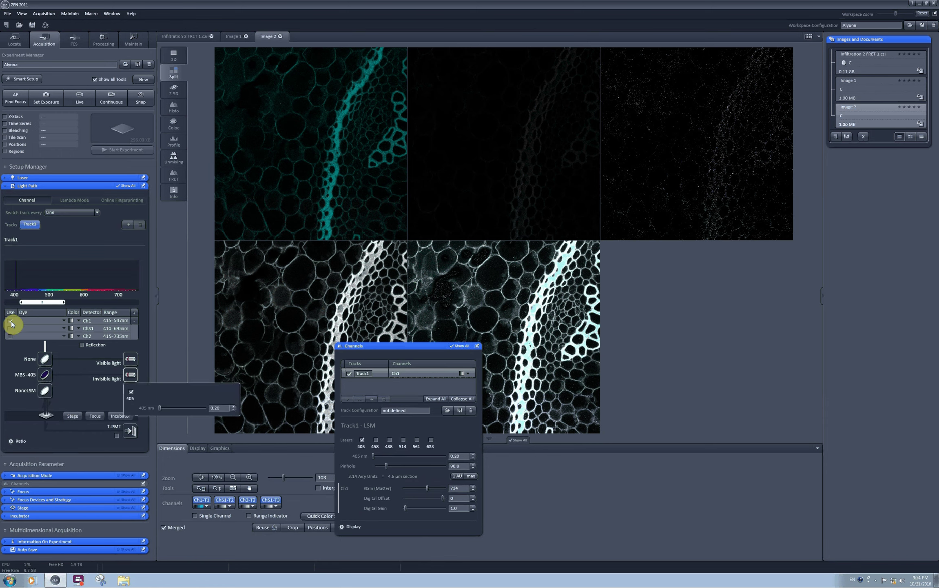
click(64, 320)
Step: Assign ECFP to Ch1, narrow its detection range to 435–533 nm, and display it in cyan
click(63, 321)
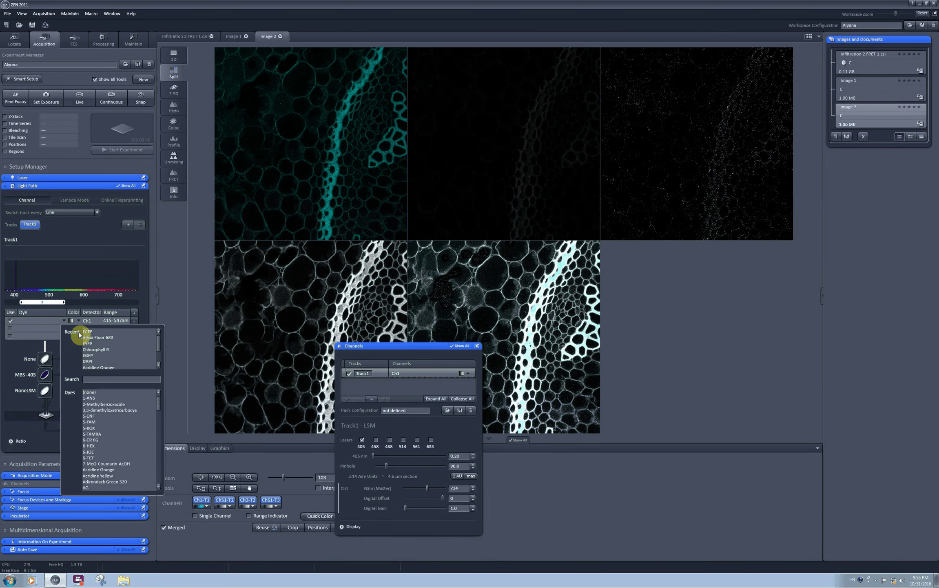
click(93, 332)
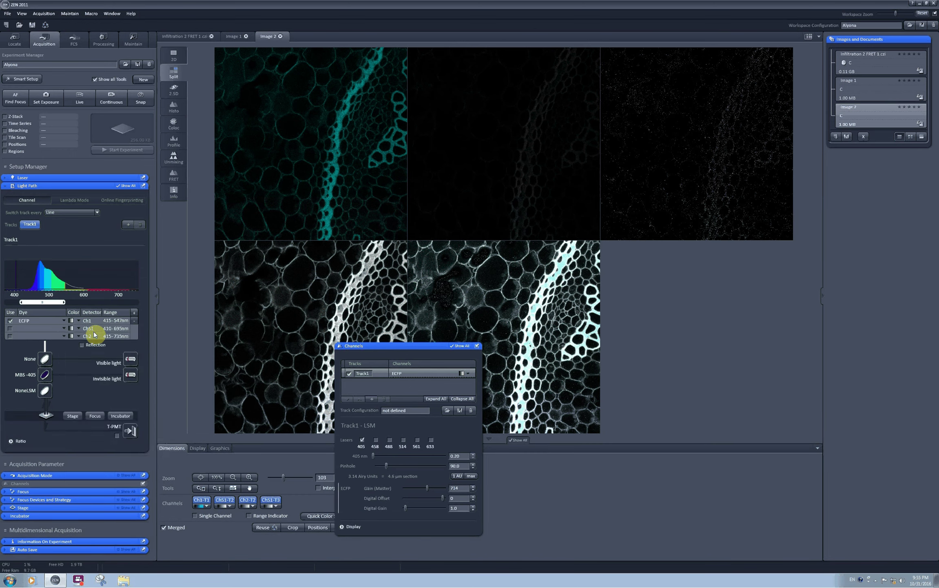
drag(63, 302, 58, 302)
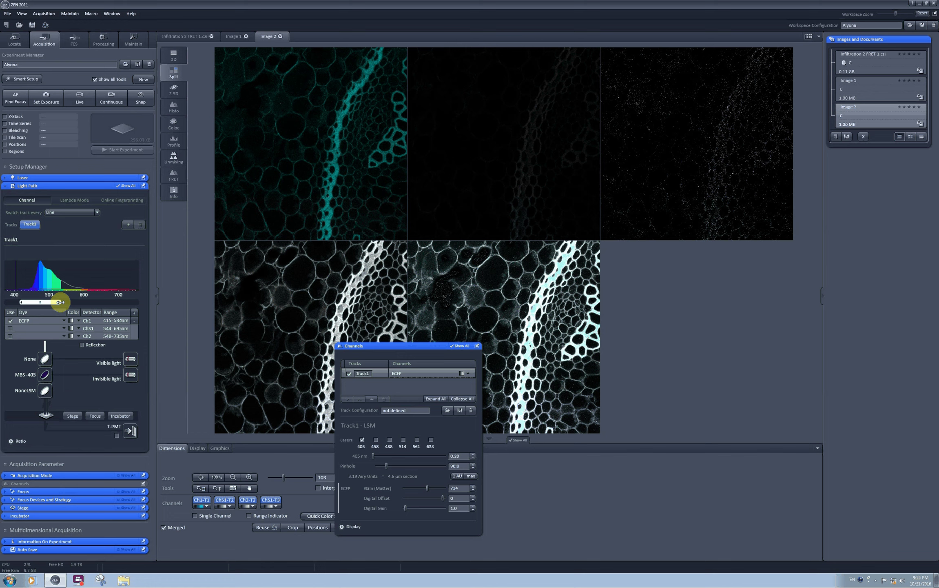
click(79, 320)
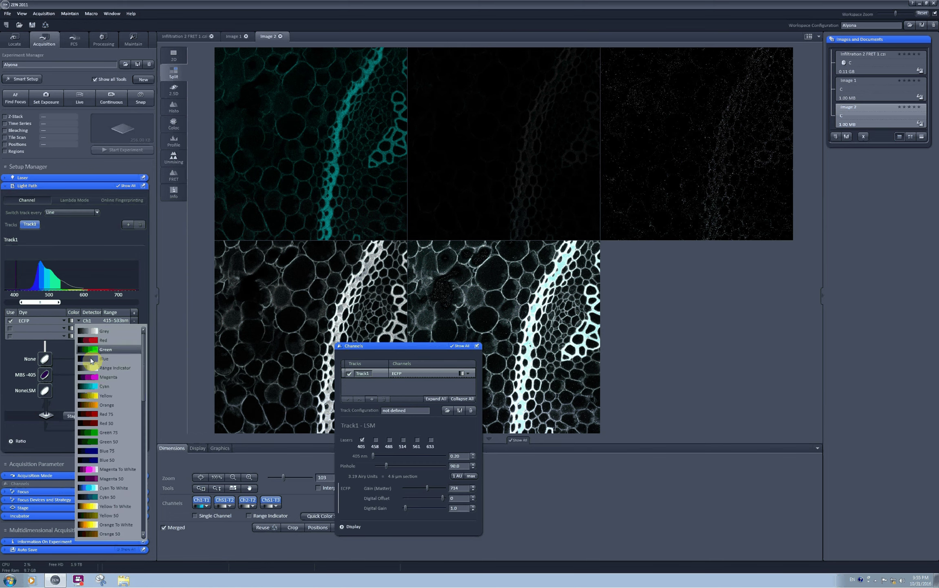
click(102, 388)
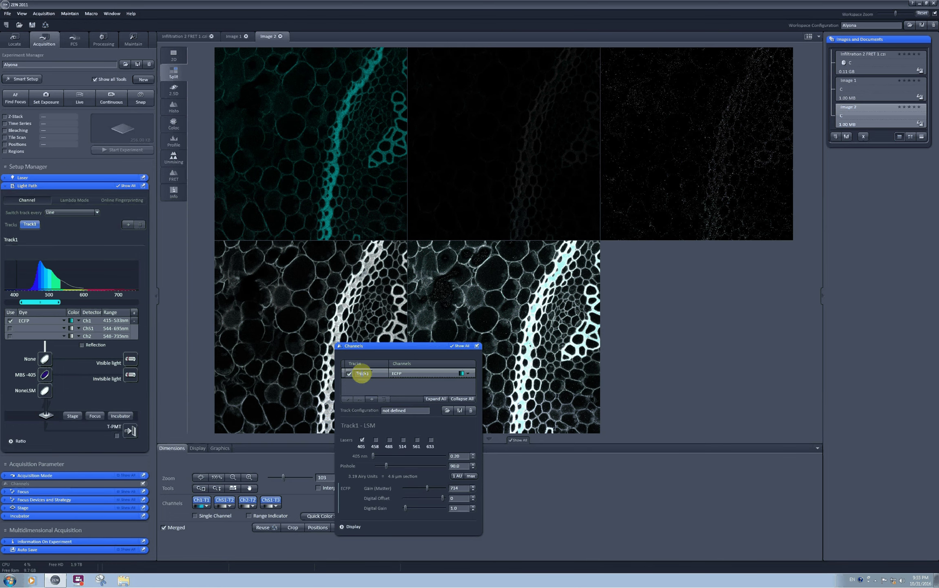
Step: Add Track2, then rename Track1 'CFP' and Track2 'YFP+Alexa680'
click(128, 224)
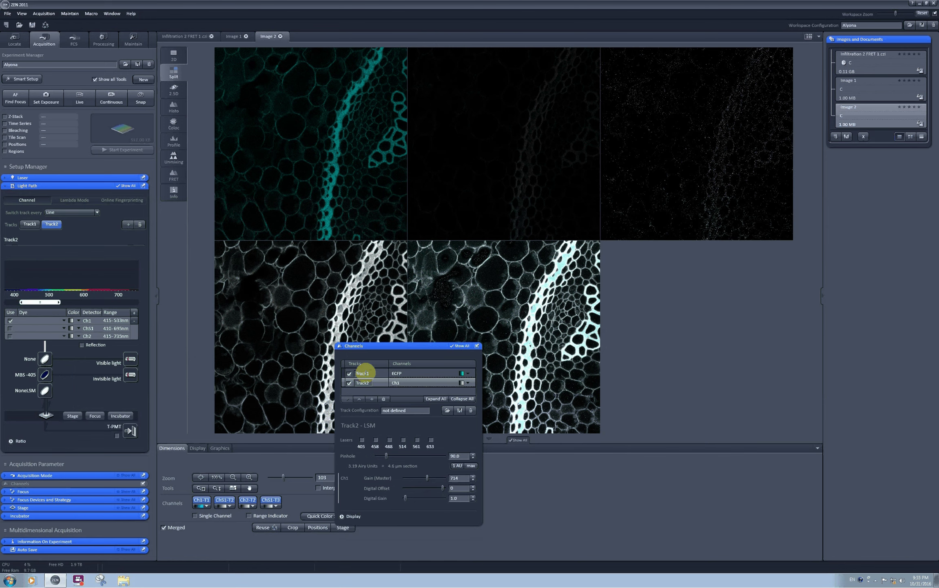
click(363, 372)
text(CFP)
click(363, 382)
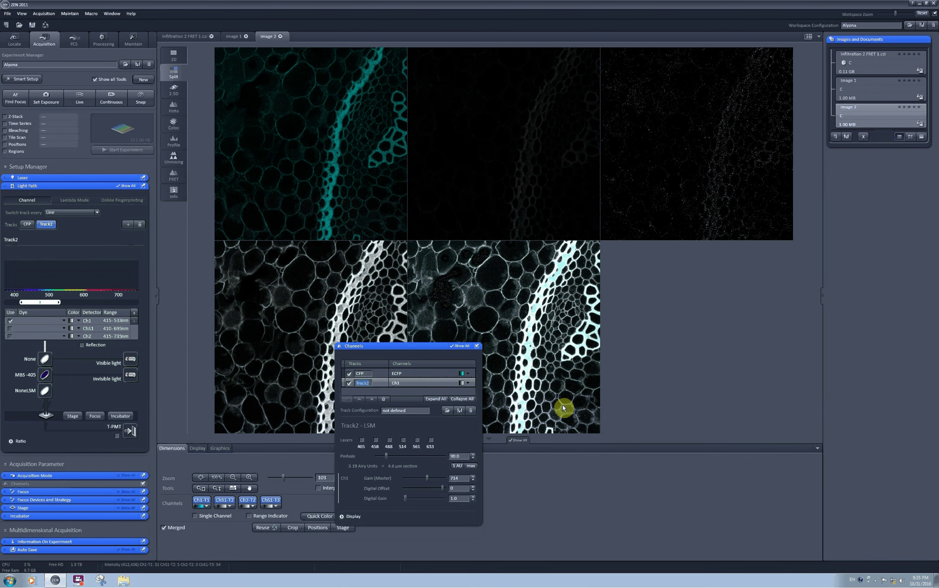
text(YFP+Alexa680)
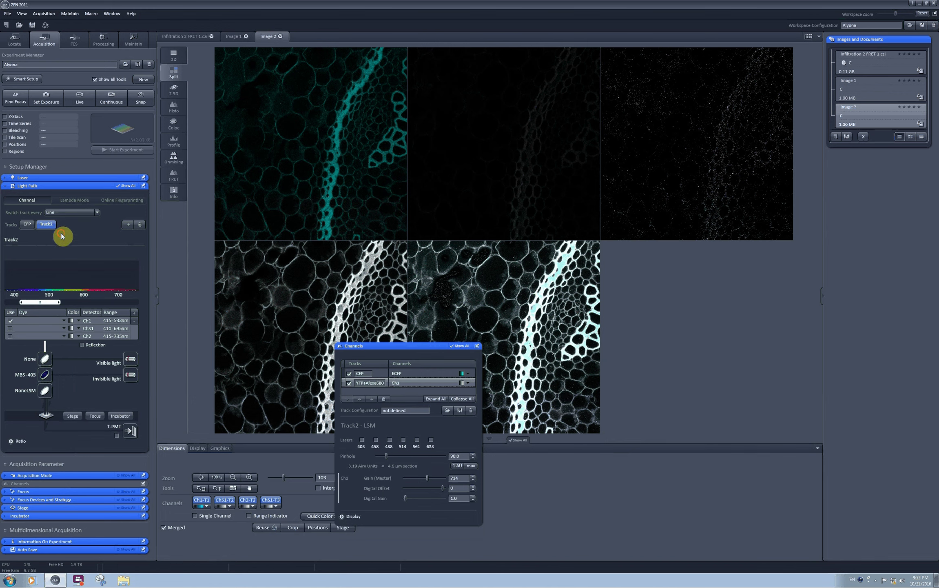
click(362, 373)
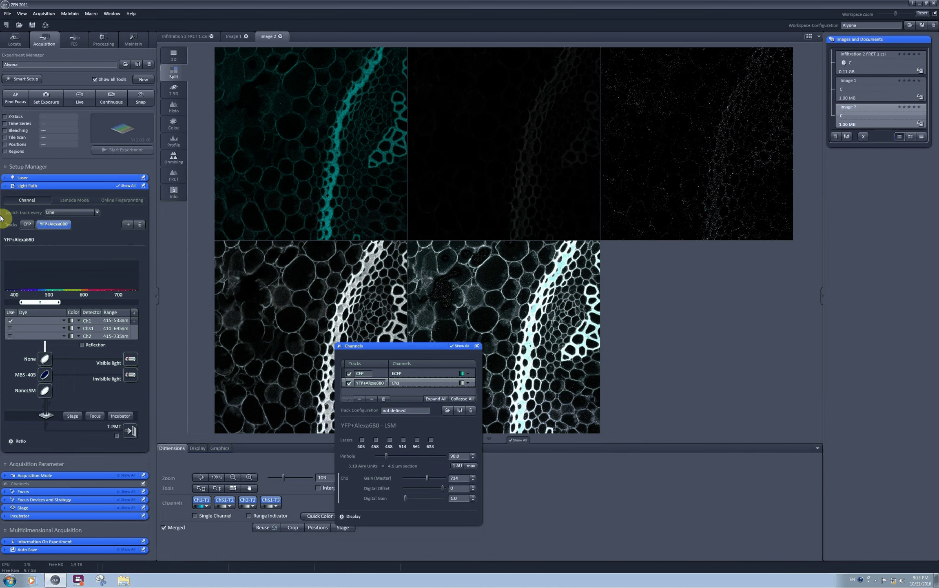
Step: Enable the 514 and 633 nm lasers on the YFP+Alexa680 track and set beam splitter MBS T80/R20
click(42, 226)
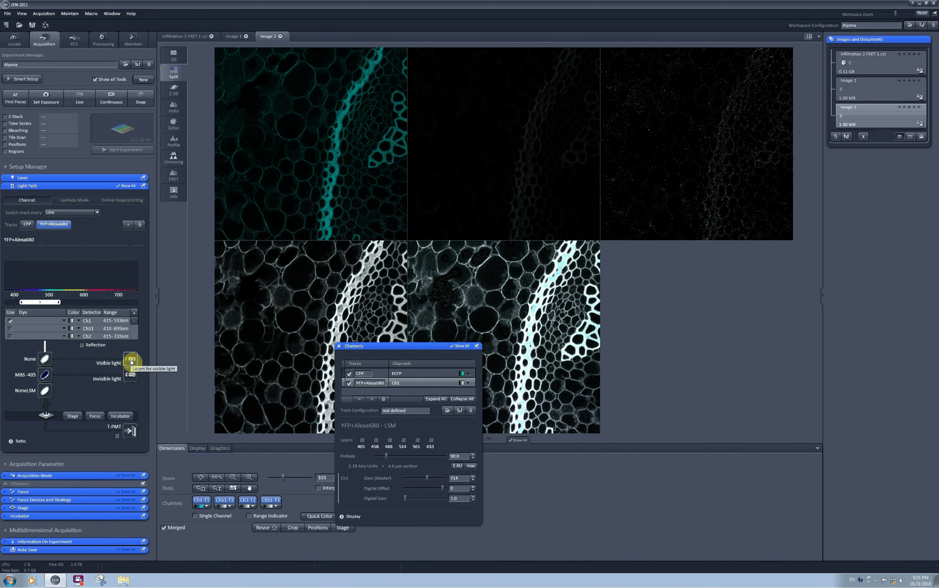
click(131, 372)
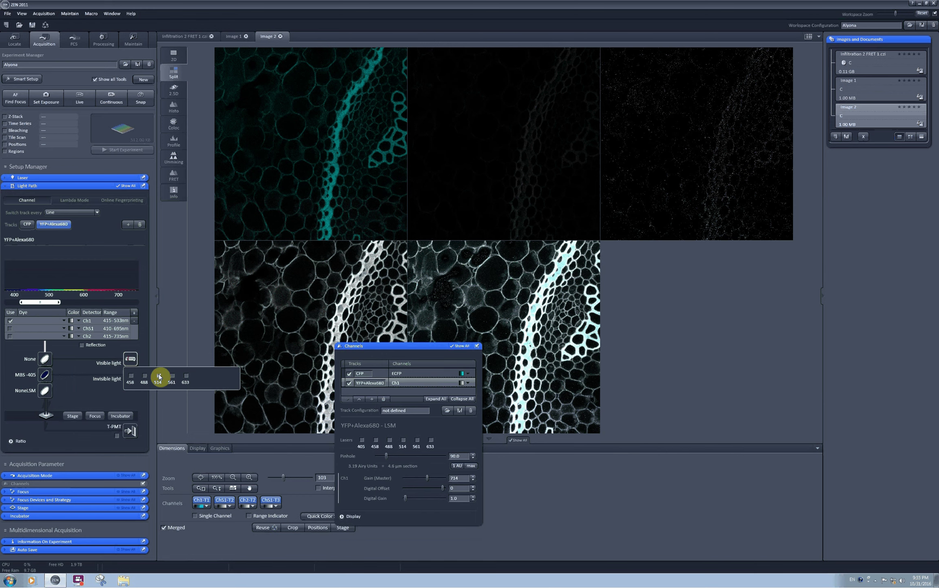
click(159, 376)
click(131, 373)
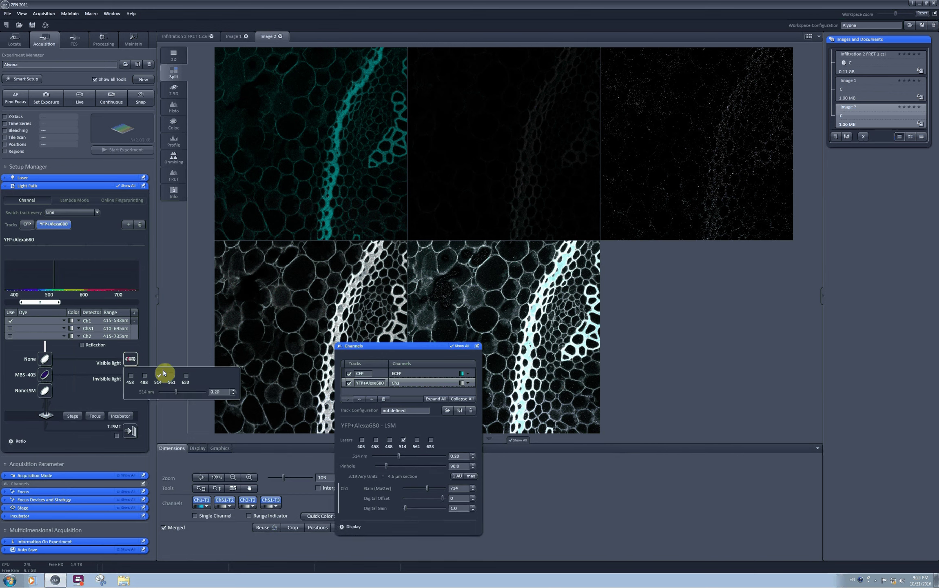
click(186, 376)
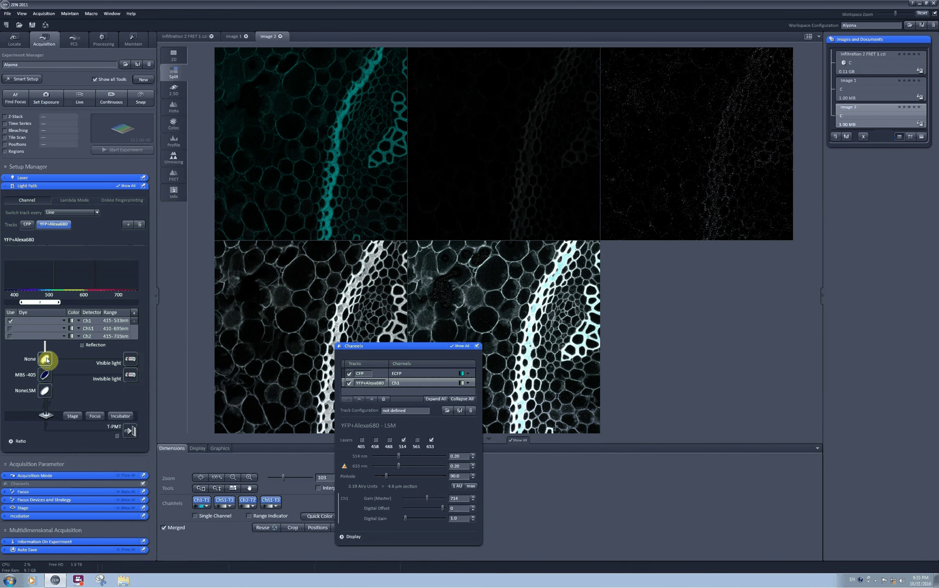
click(46, 359)
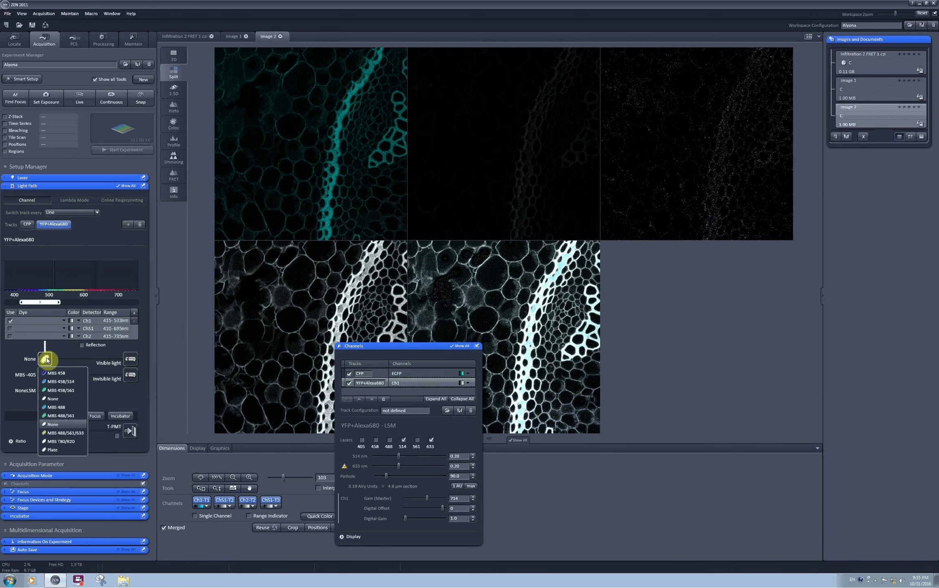
click(65, 442)
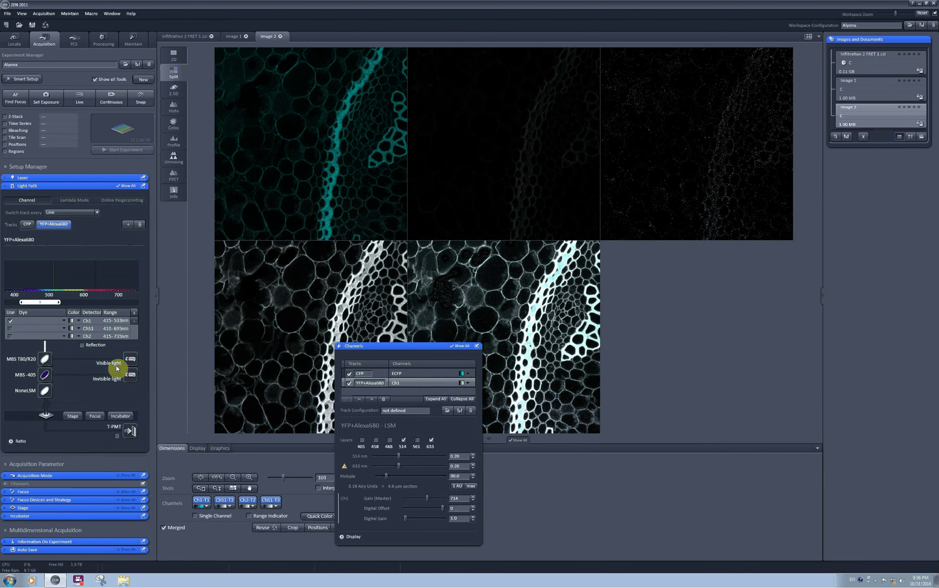
Step: Switch detection from Ch1 to ChS1 and Ch2, and set ChS1 to EYFP in yellow at 517–579 nm
click(10, 328)
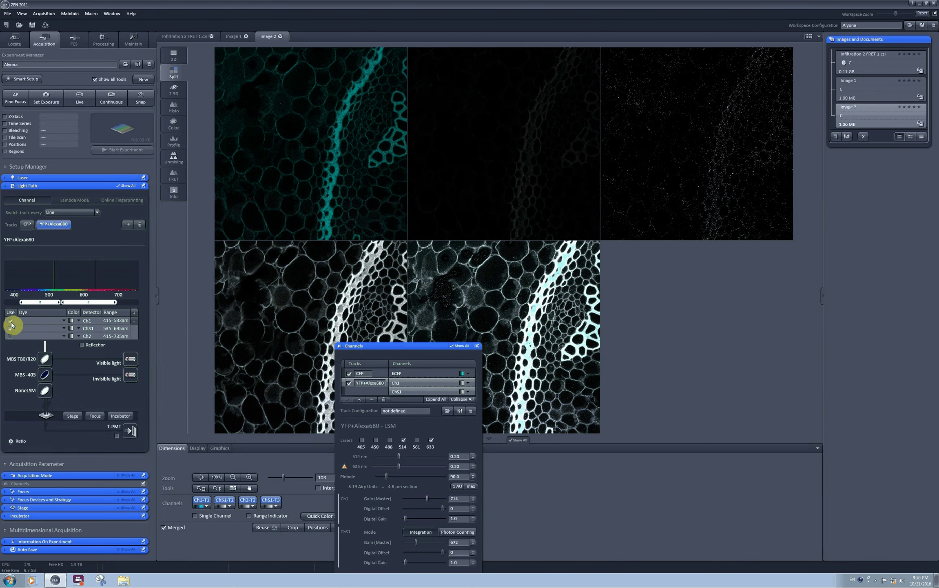
click(10, 319)
click(9, 336)
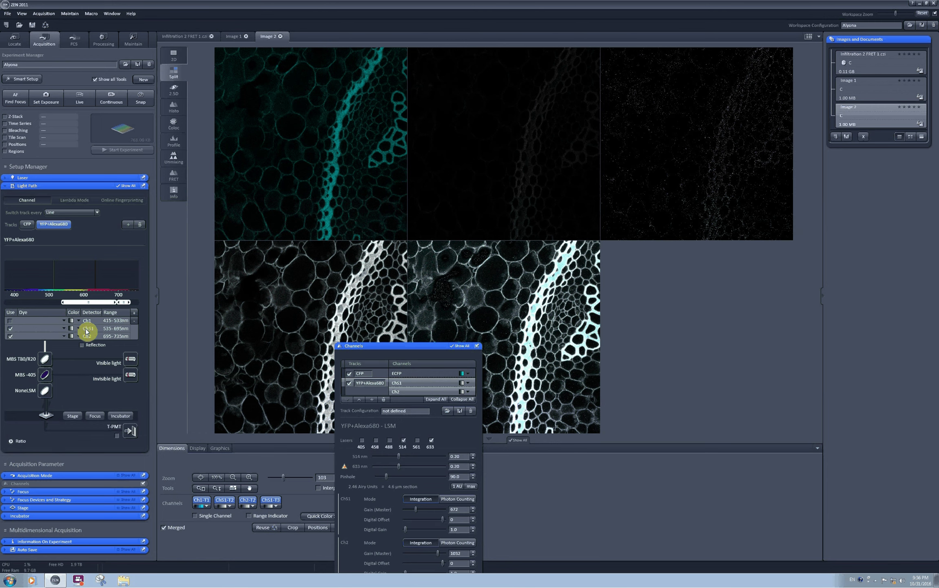
click(63, 326)
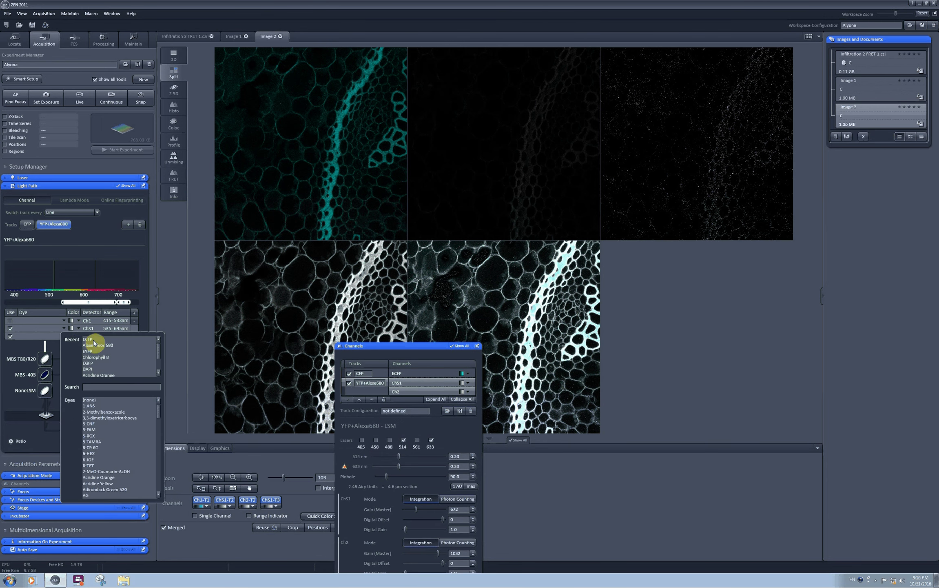
click(89, 351)
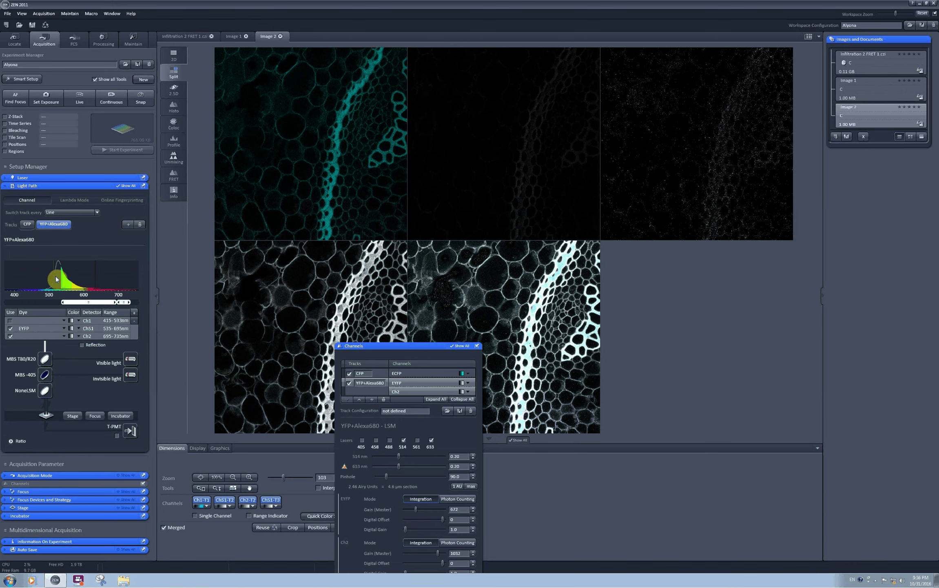
click(78, 328)
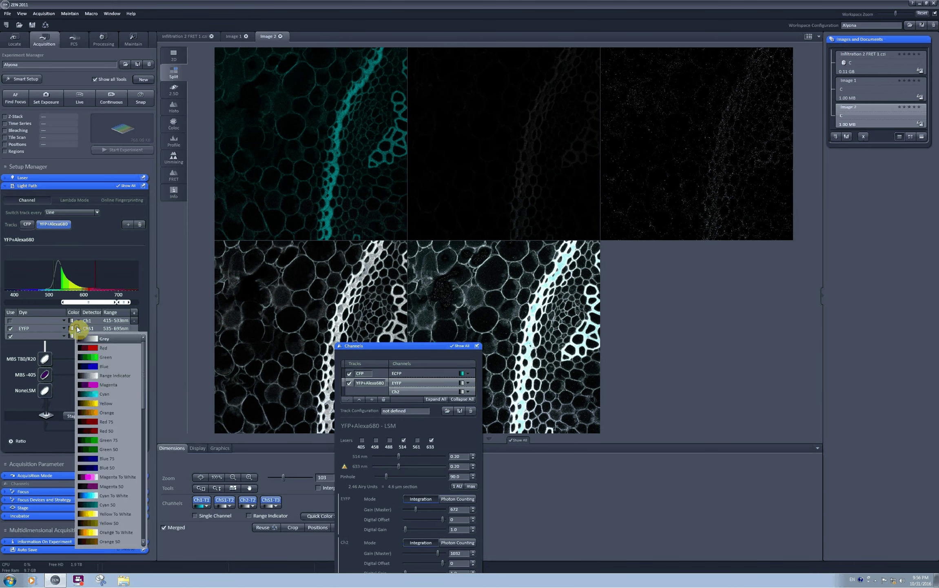
click(102, 403)
mouse_move(67, 307)
mouse_down()
mouse_move(93, 302)
mouse_move(75, 301)
mouse_up()
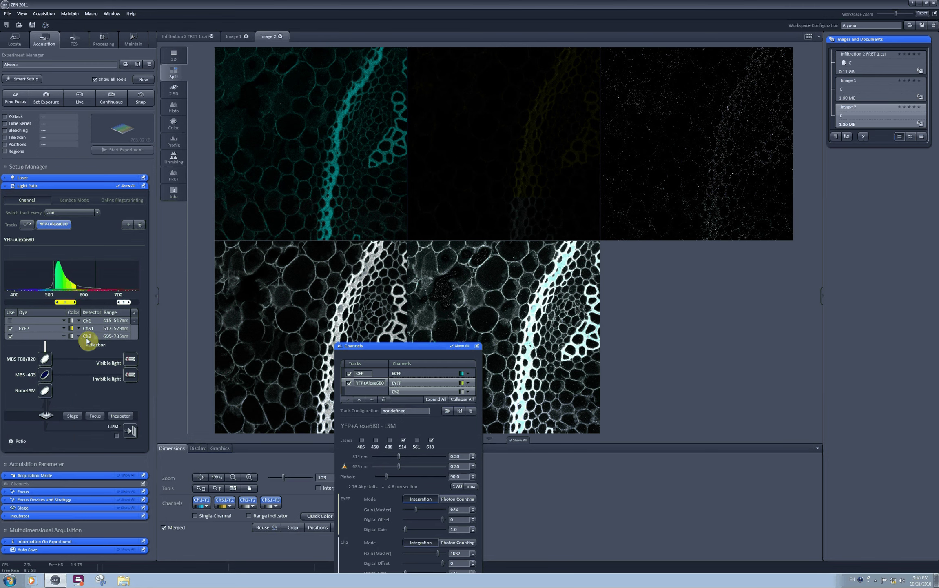
Step: Set Ch2 to Alexa Fluor 680 in red, detecting 657–758 nm
click(63, 336)
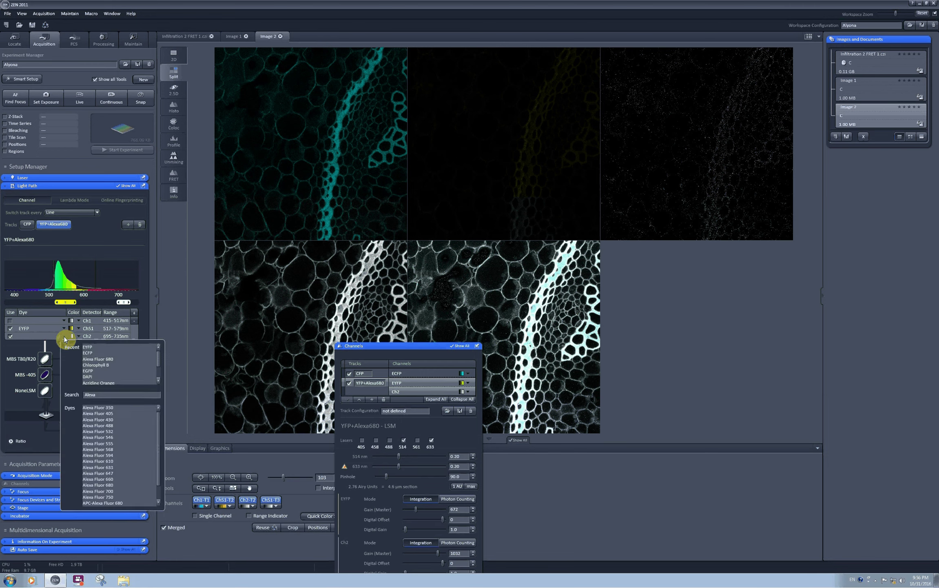
click(100, 360)
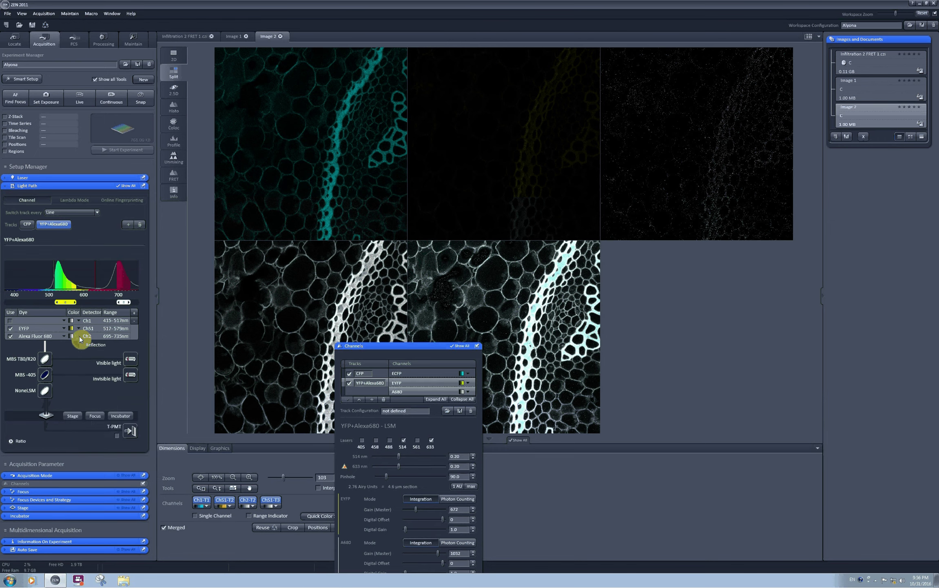
click(79, 336)
click(94, 358)
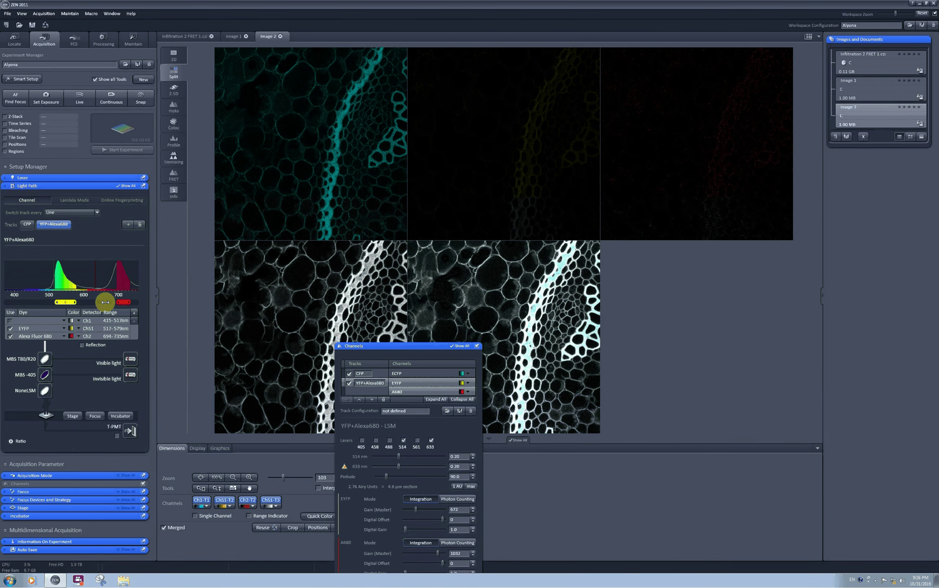
drag(106, 302, 139, 303)
Step: Add a third track and name it 'FRET'
click(128, 227)
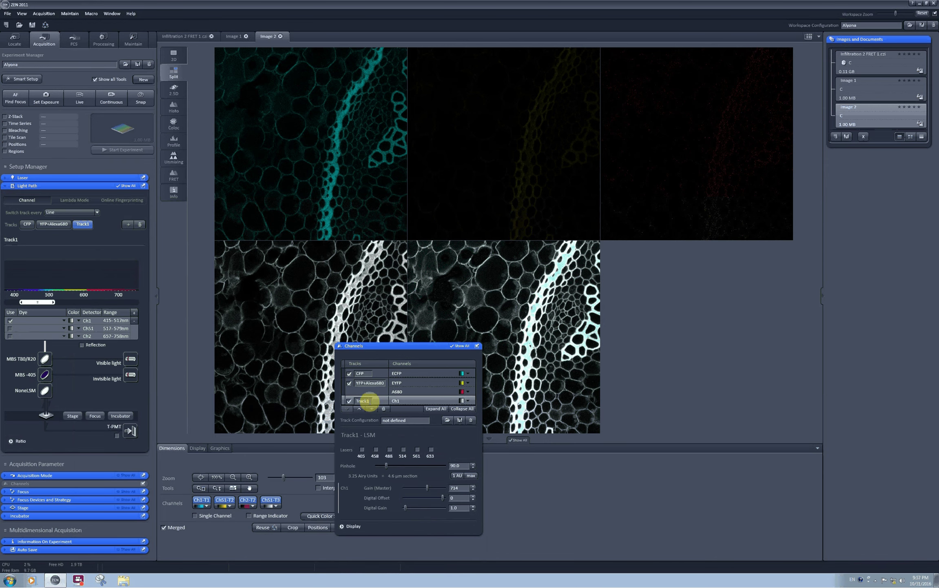
double_click(364, 398)
text(FRET)
key(Return)
Step: Turn on 405 nm excitation for the FRET track and disable the unused Ch1 channel
click(131, 375)
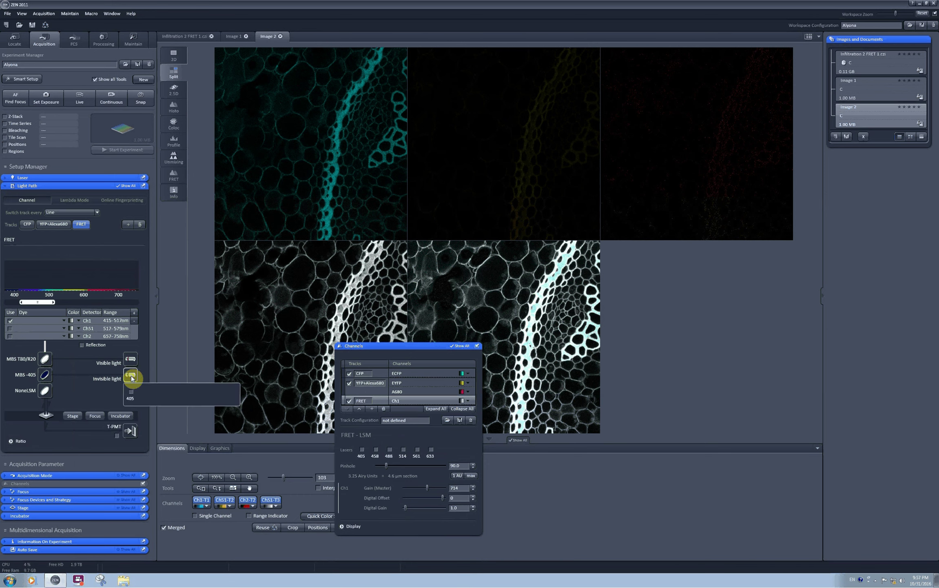
click(130, 392)
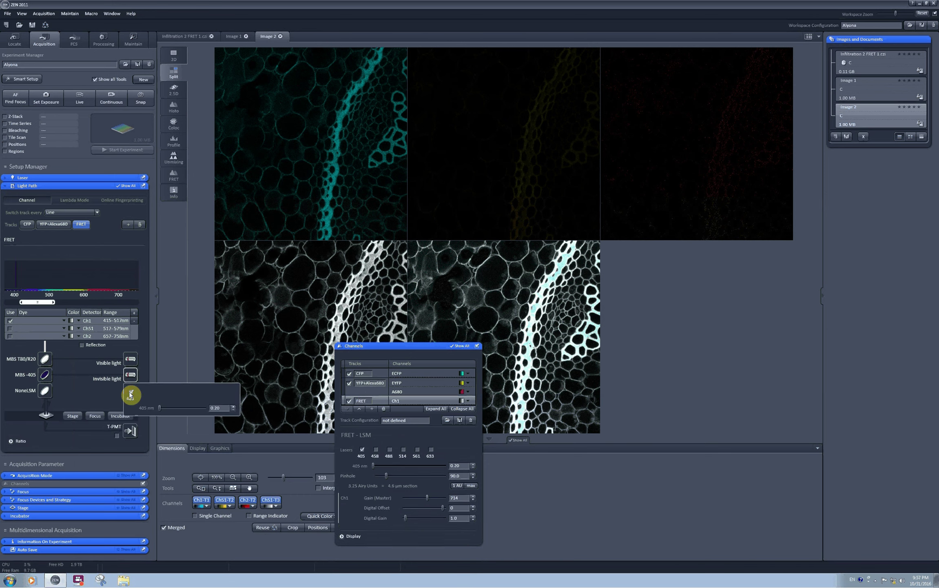
click(96, 392)
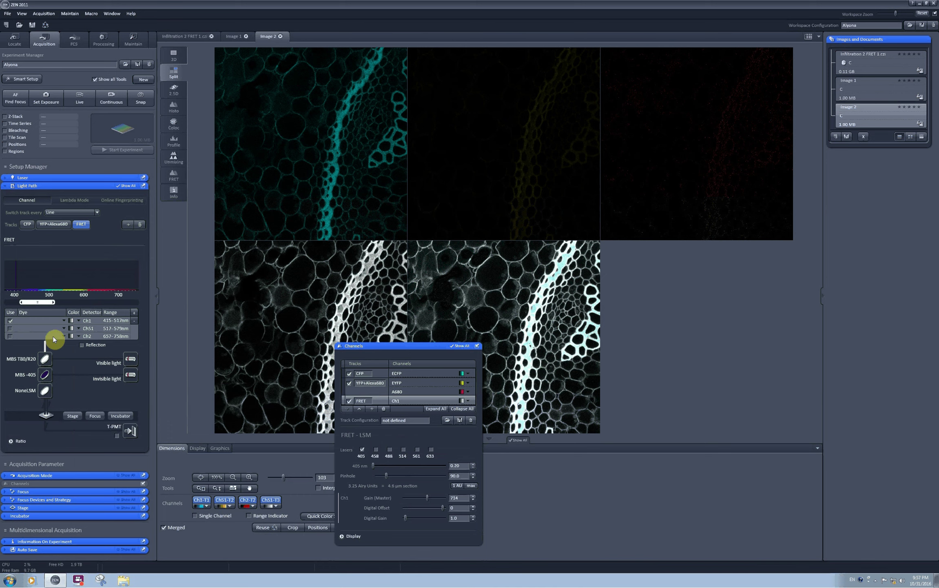
click(11, 324)
Step: Enable ChS1 on the FRET track with dye EYFP in yellow, detecting 517–579 nm
click(55, 227)
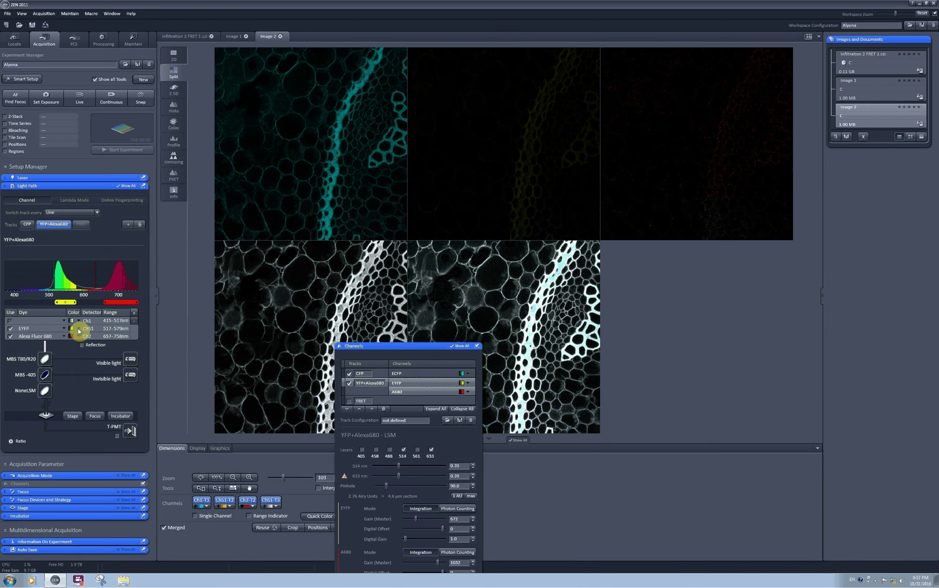
click(82, 224)
click(10, 328)
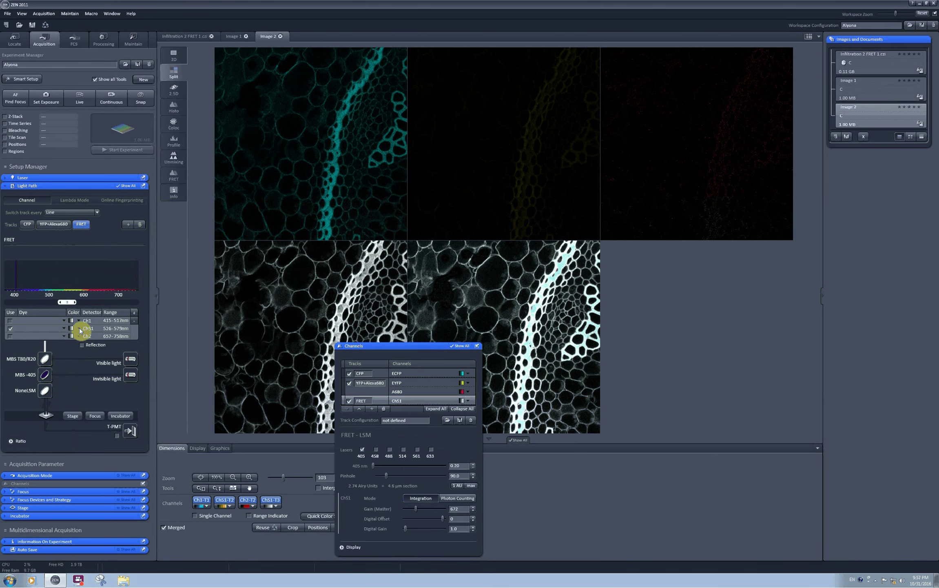
click(80, 330)
click(102, 402)
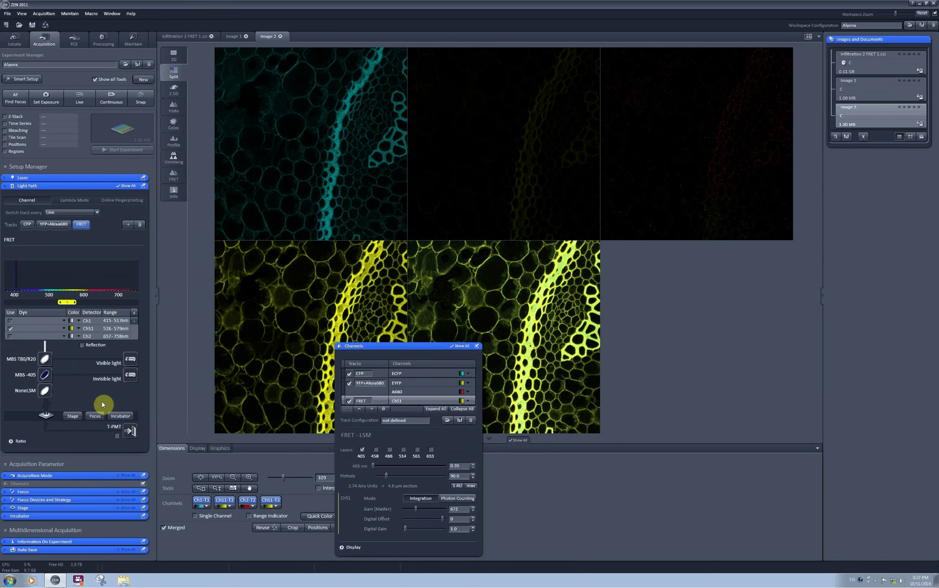
click(64, 330)
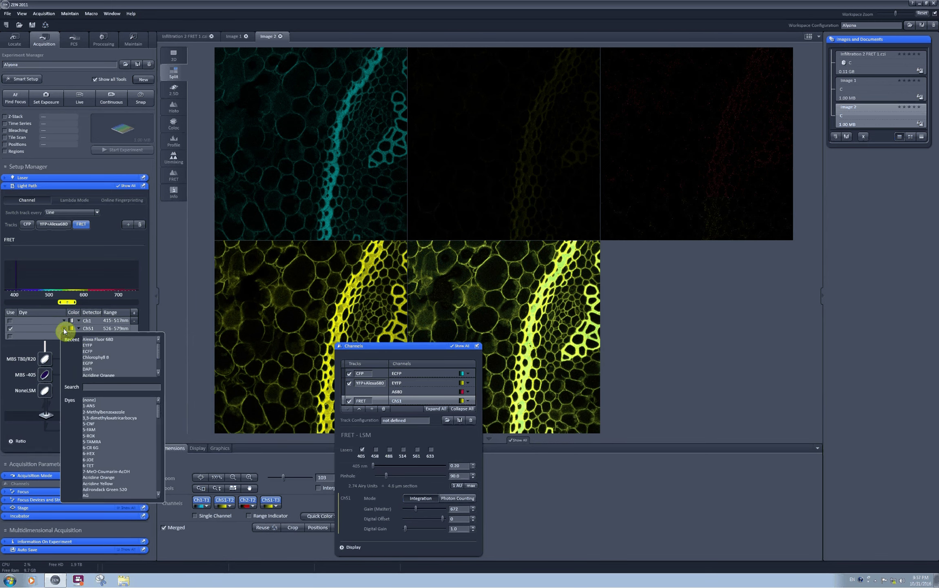
click(90, 346)
click(64, 300)
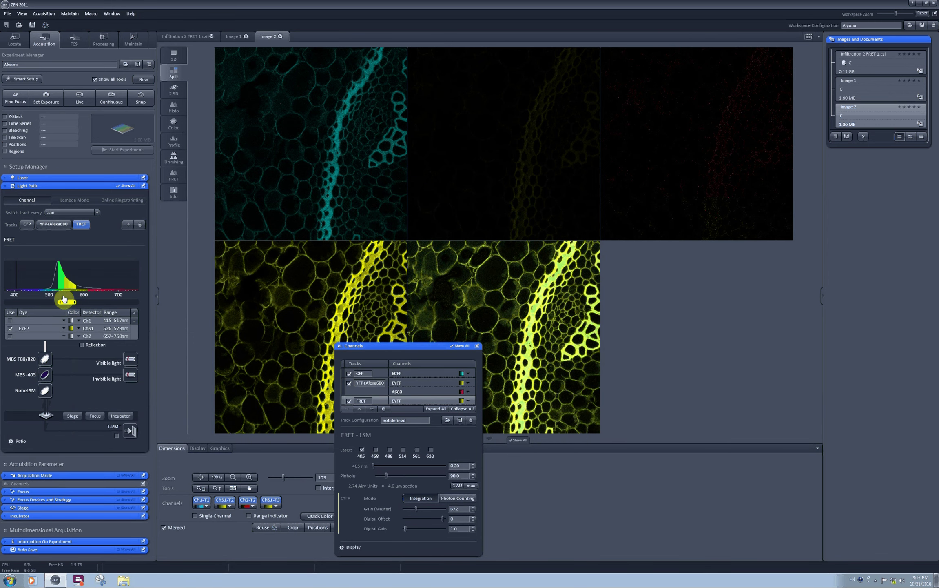
click(53, 225)
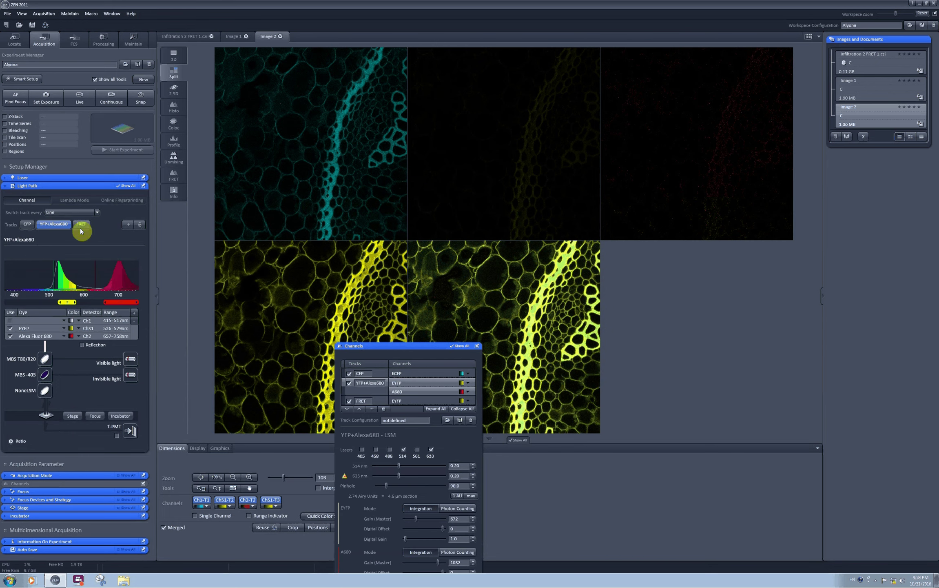
drag(60, 302, 54, 302)
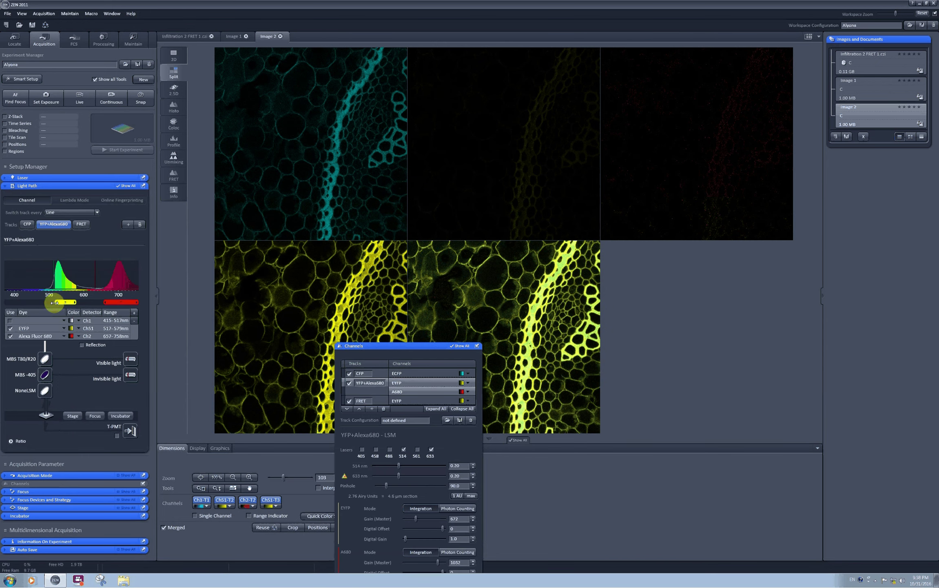
click(82, 224)
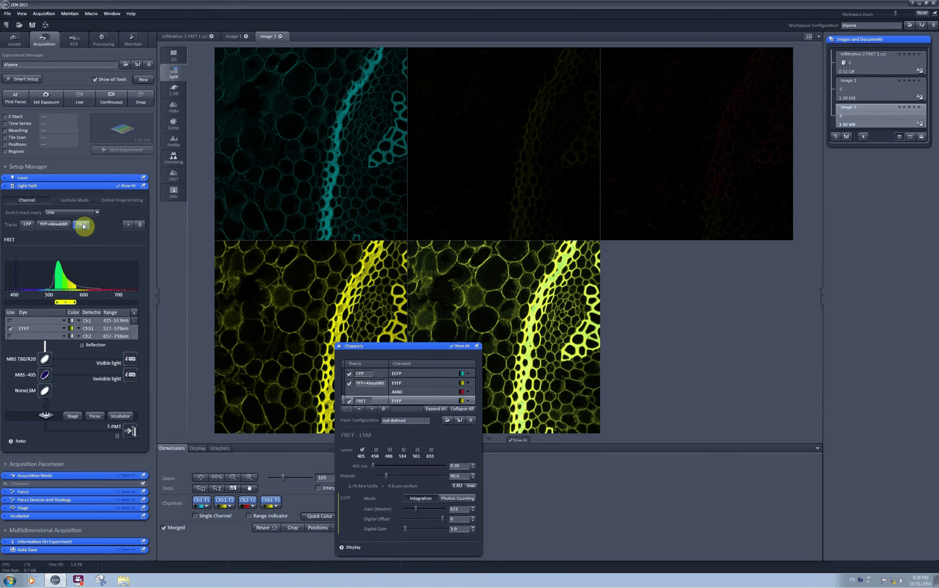
Step: Bring up the CFP track and check its 405 nm laser and MBS -405 beam splitter
click(27, 225)
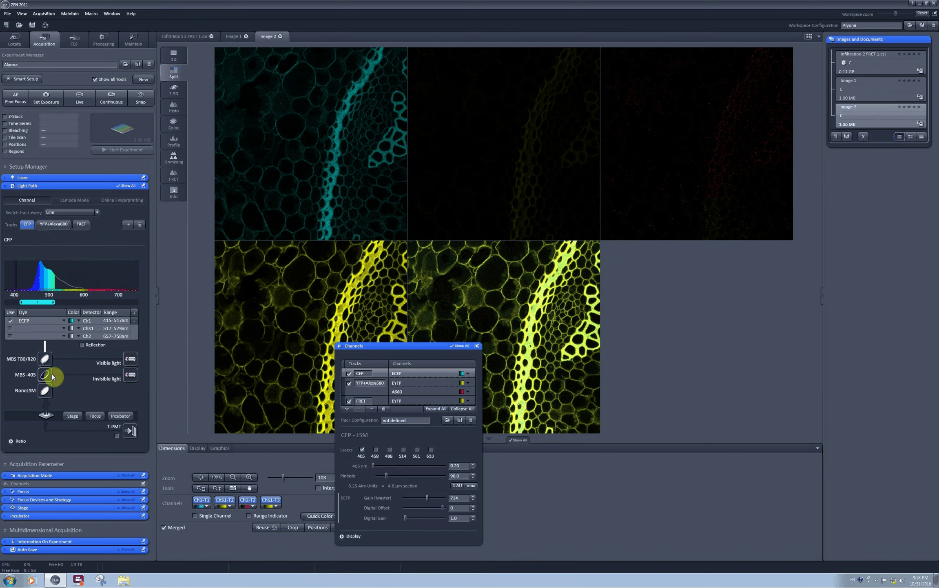
click(132, 378)
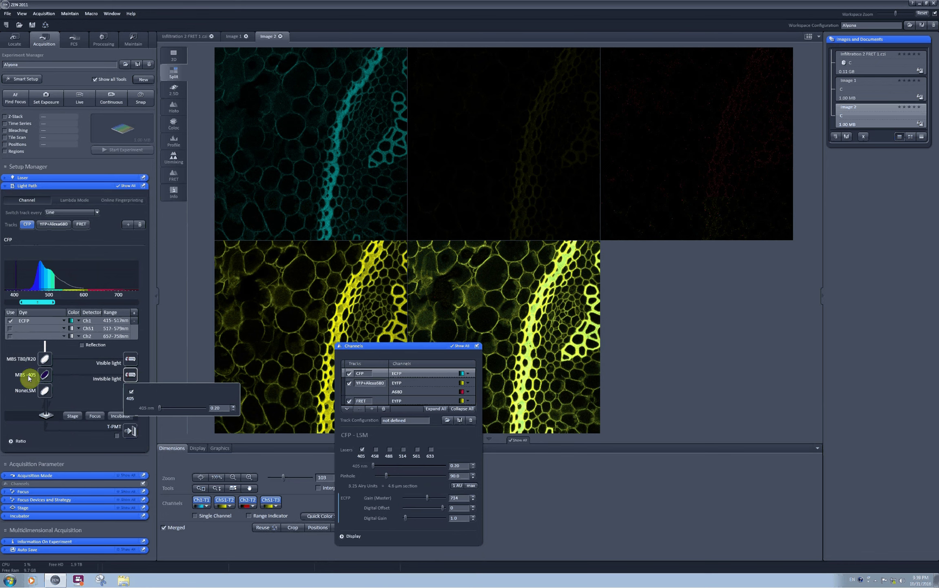
click(44, 375)
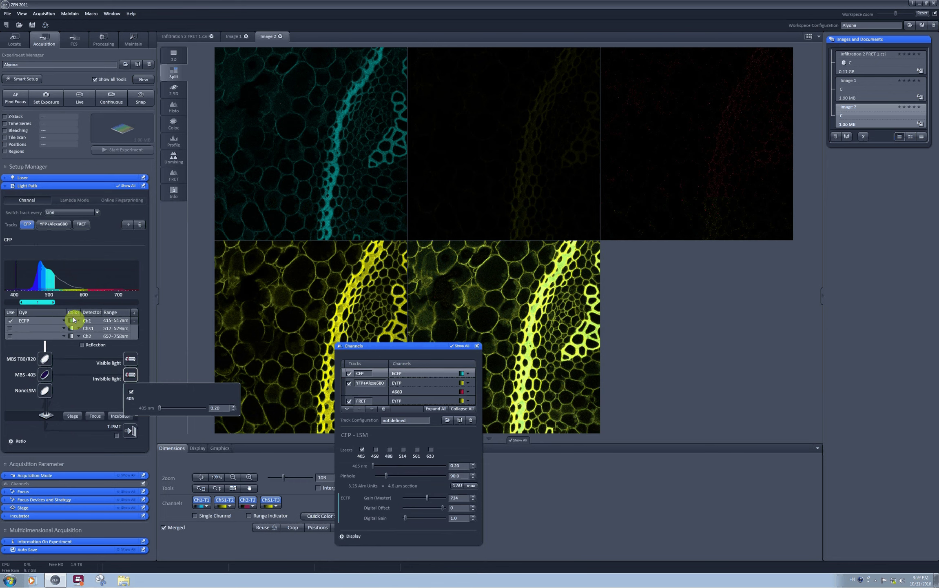
Step: Review the YFP+Alexa680 track's settings
click(57, 225)
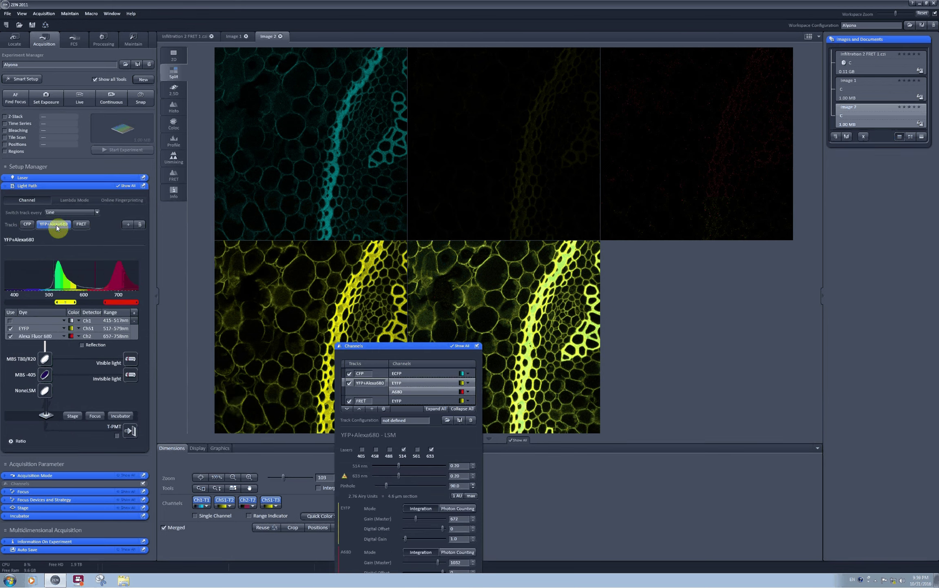
mouse_move(132, 360)
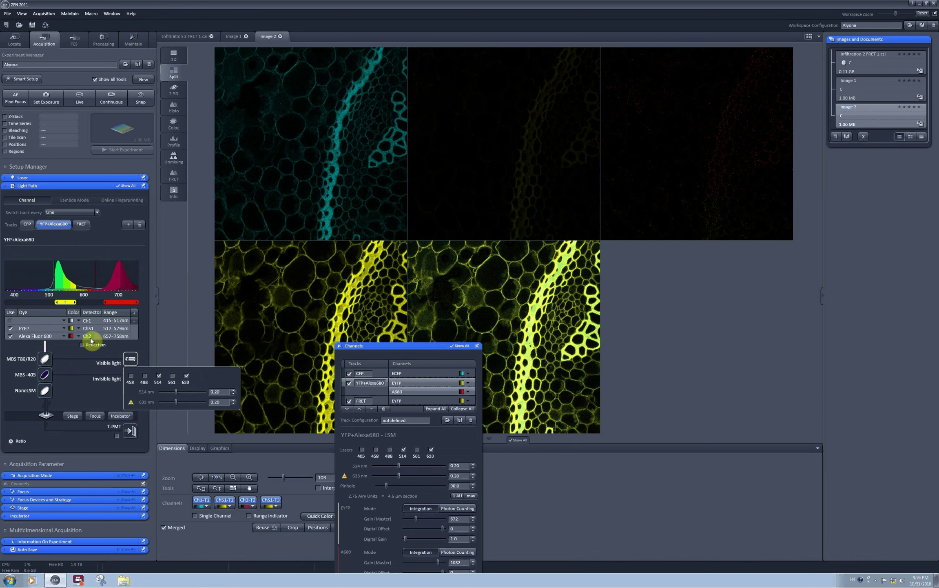
Step: On the FRET track, toggle the MBS -405 beam splitter and cycle the beam-path element near Stage
click(86, 227)
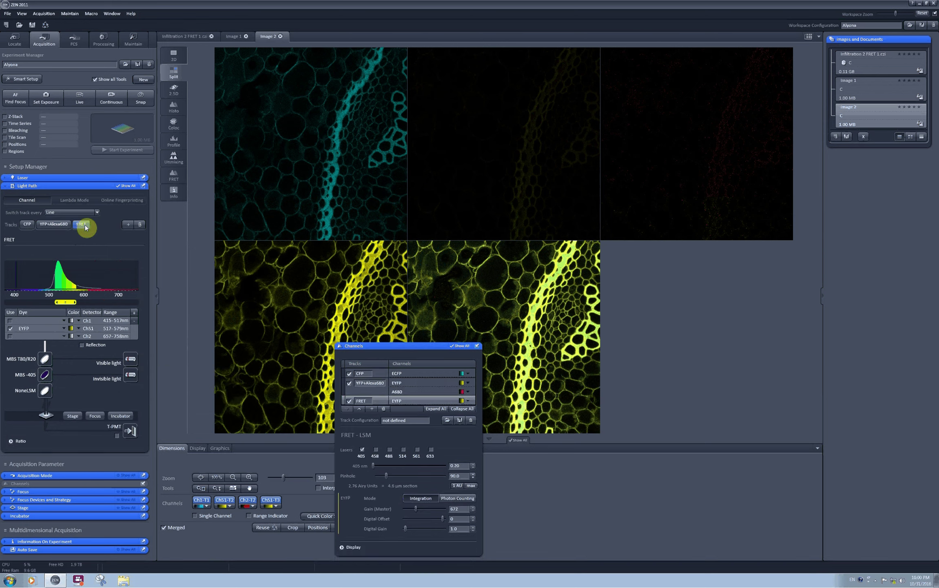
click(127, 380)
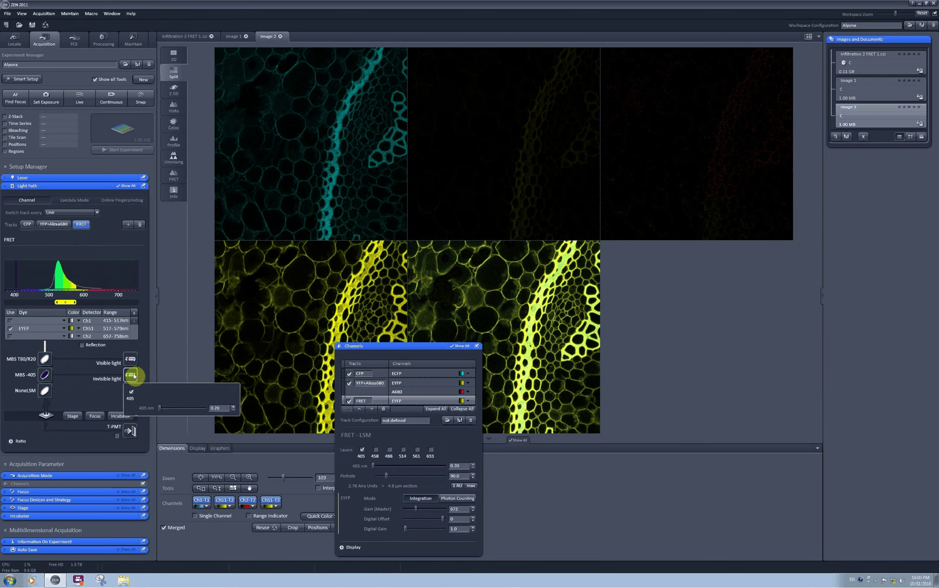
click(45, 374)
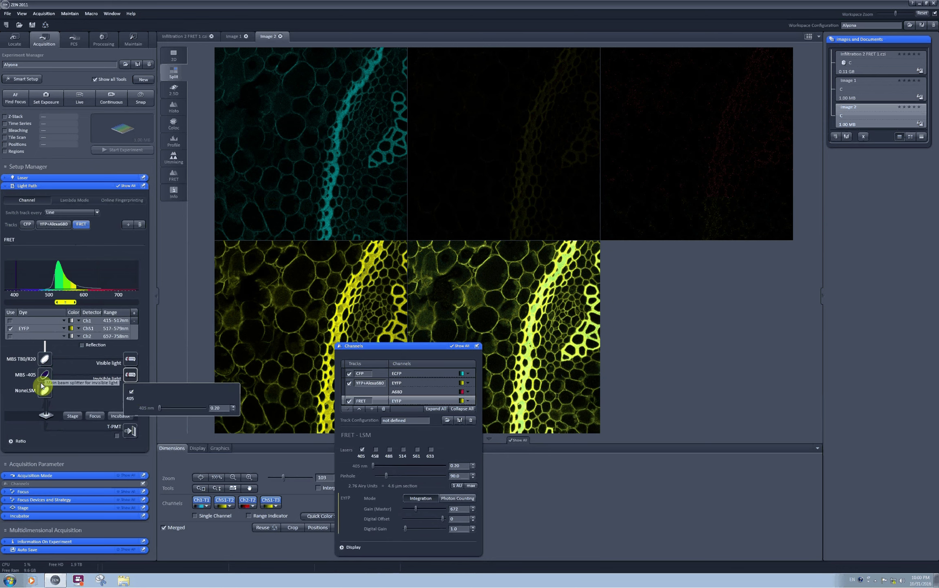
click(45, 415)
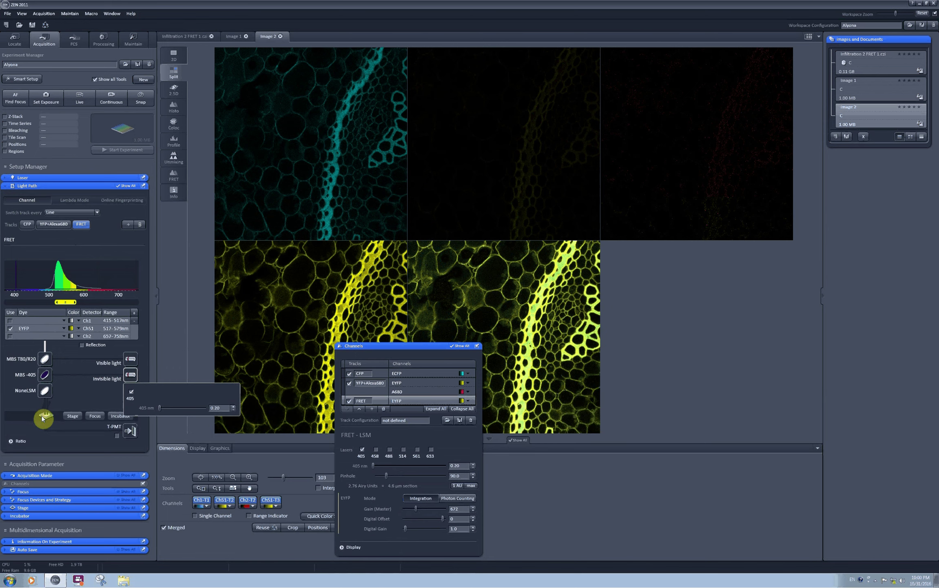
click(48, 419)
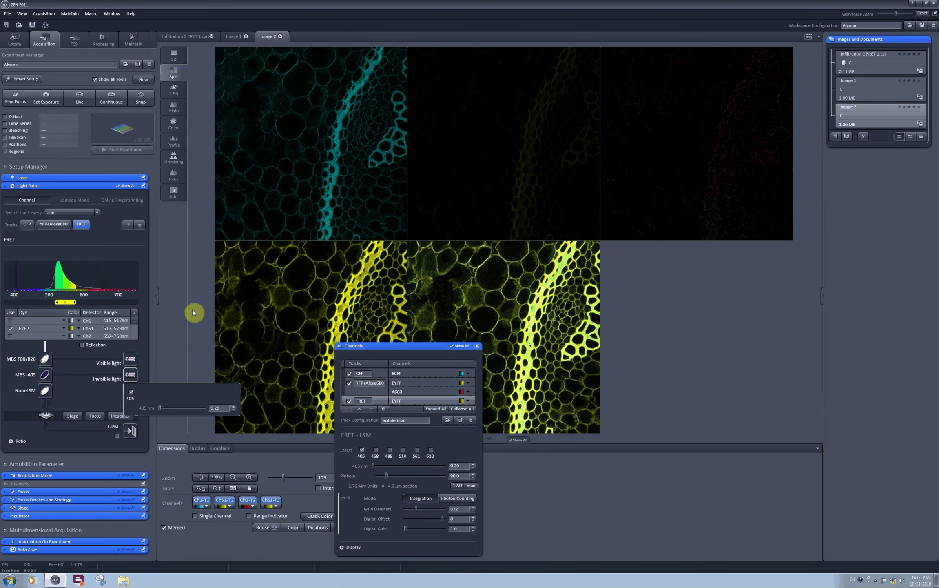
Step: Start a Live scan and check the YFP+Alexa680 and CFP track settings
click(80, 99)
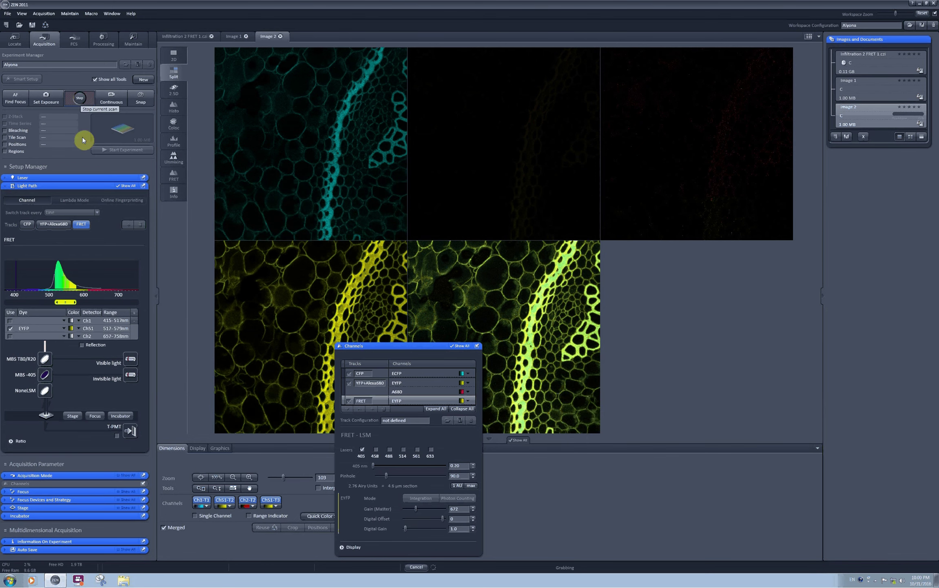
click(55, 225)
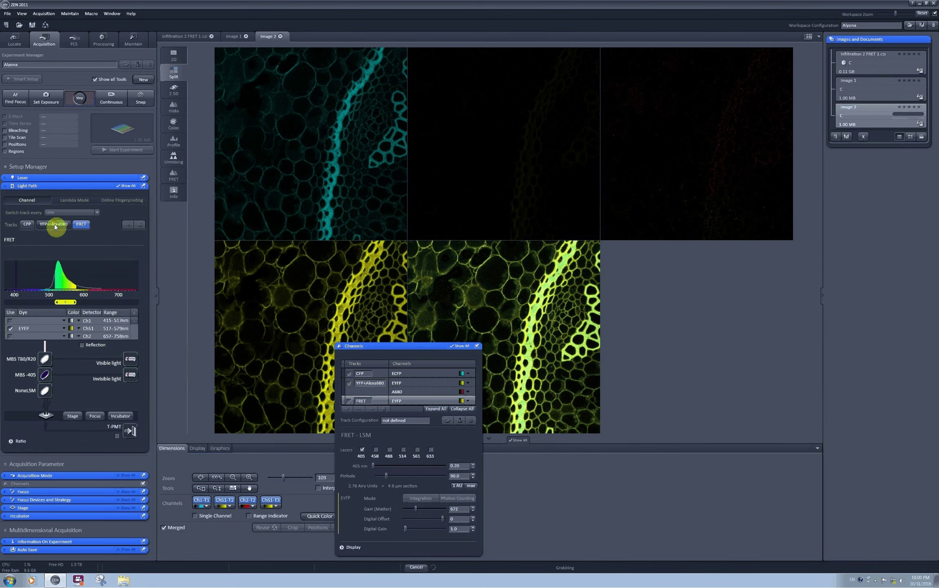
click(26, 225)
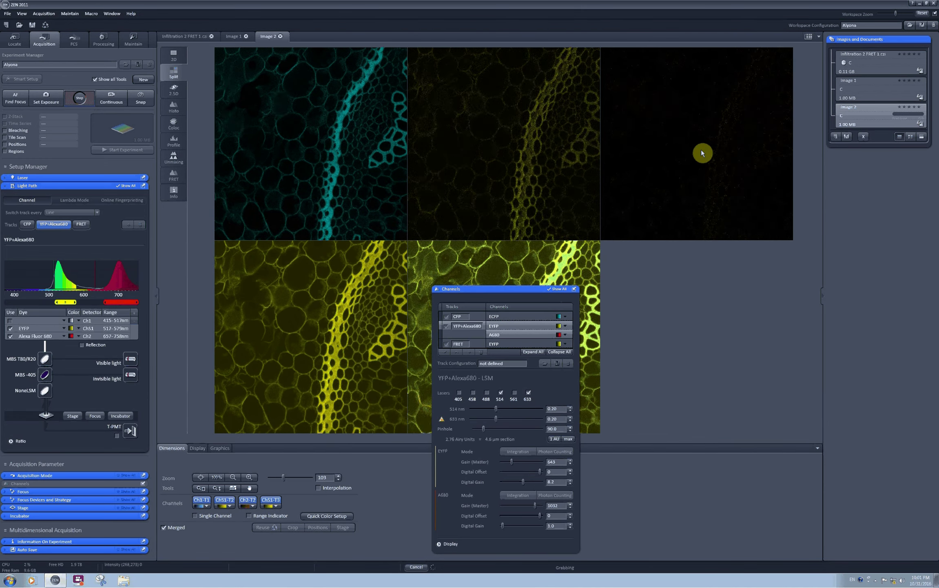
Step: Stop scanning and switch the CFP track to 458 nm excitation only, with the MBS -405 slot set to None
click(81, 100)
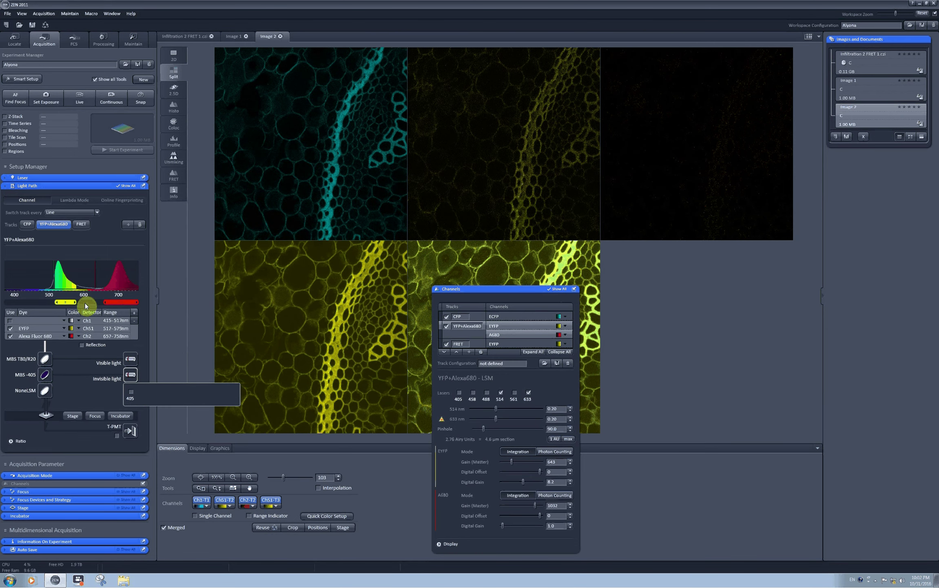
click(31, 225)
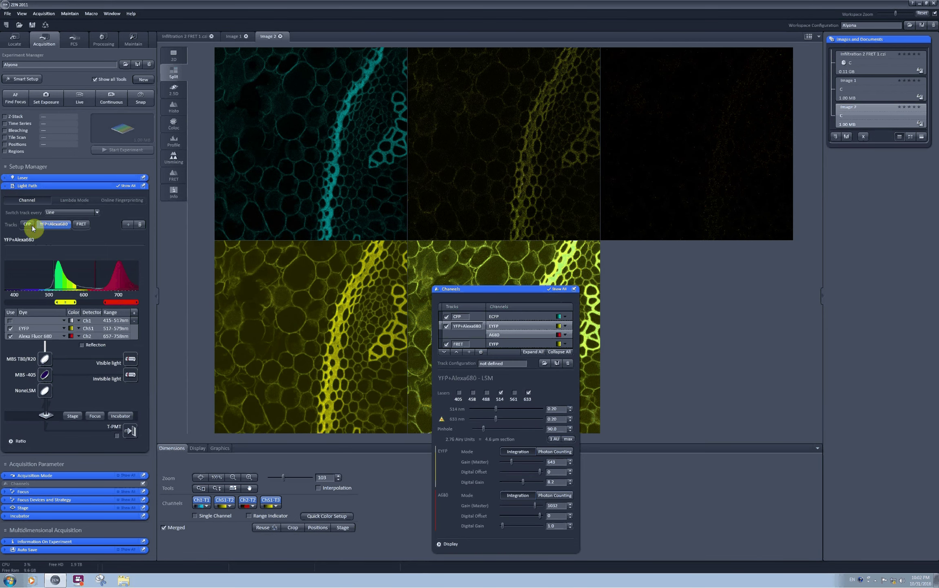
mouse_move(130, 373)
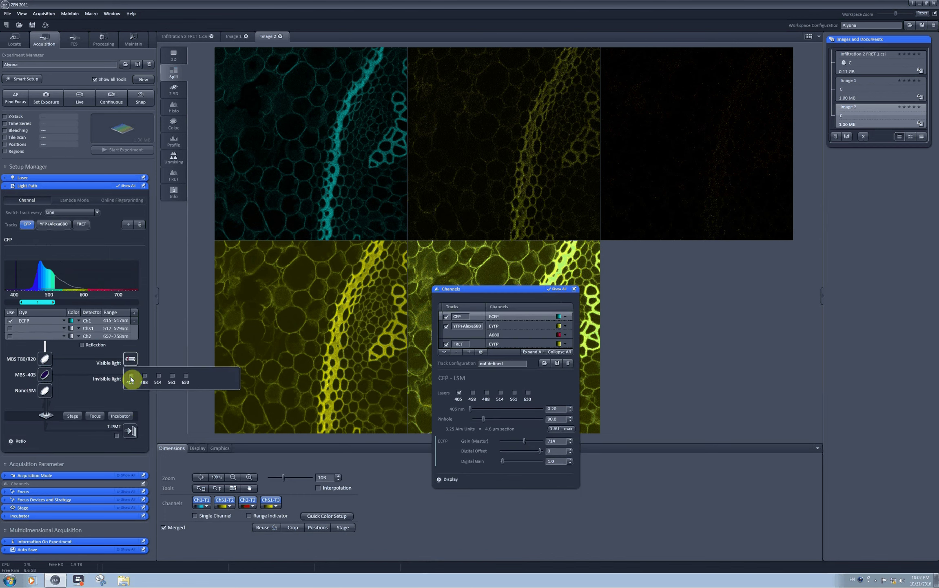
click(131, 376)
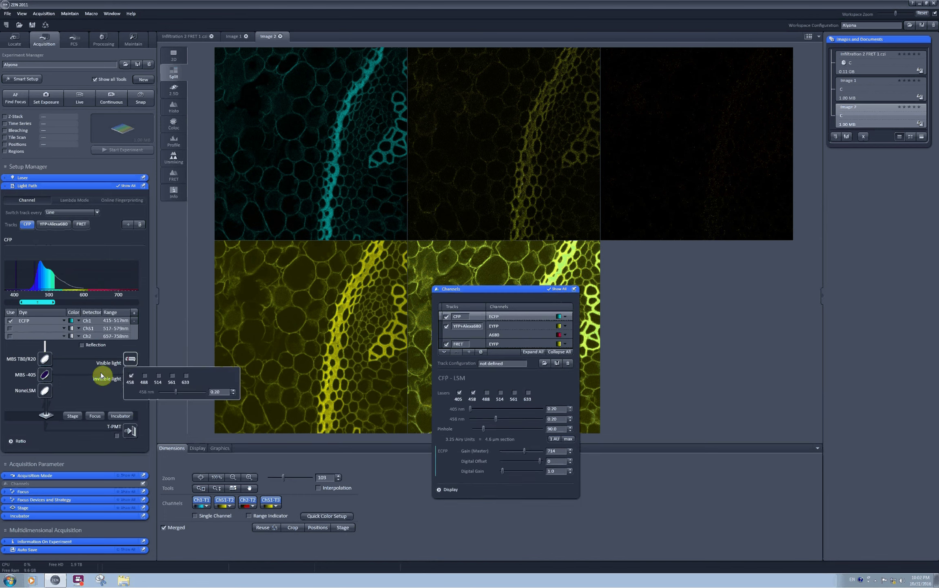
click(46, 374)
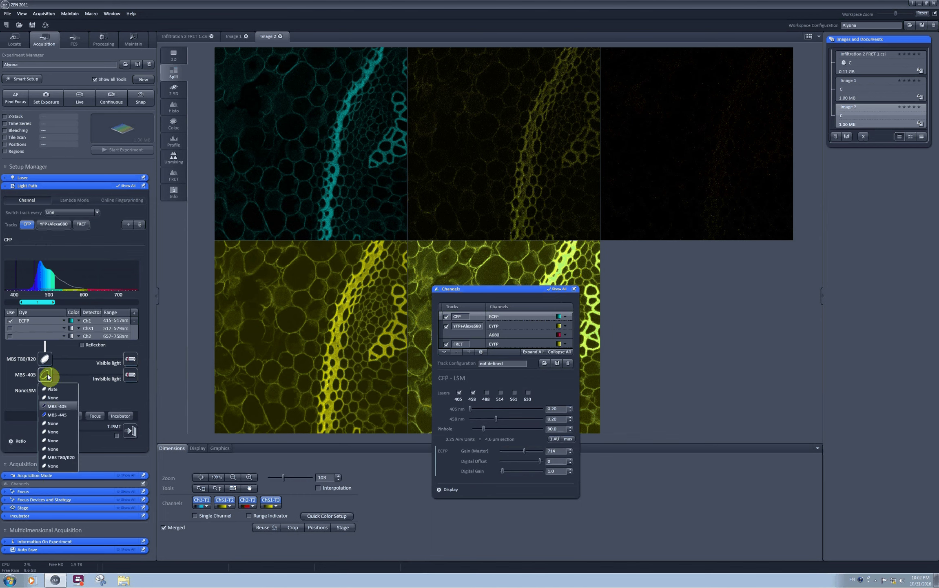
click(52, 399)
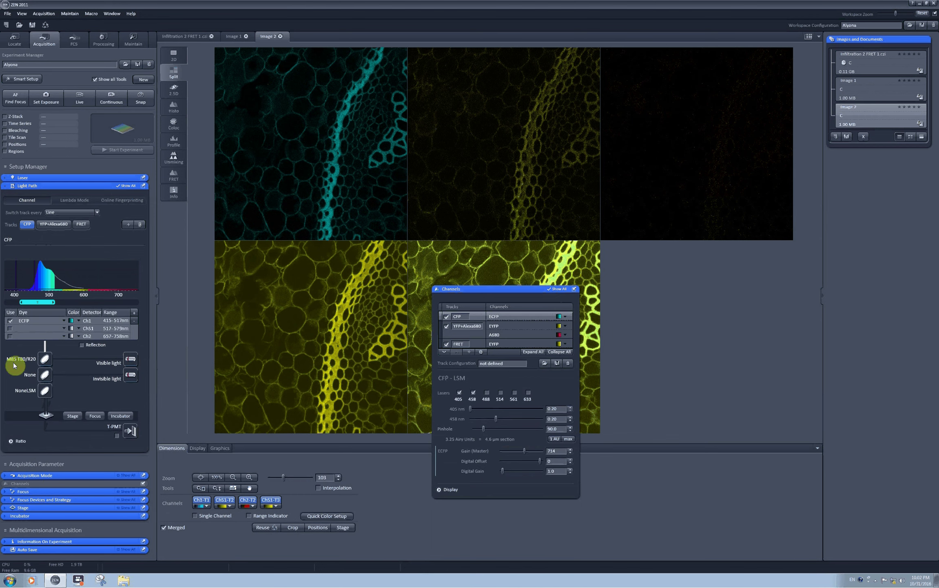
click(125, 362)
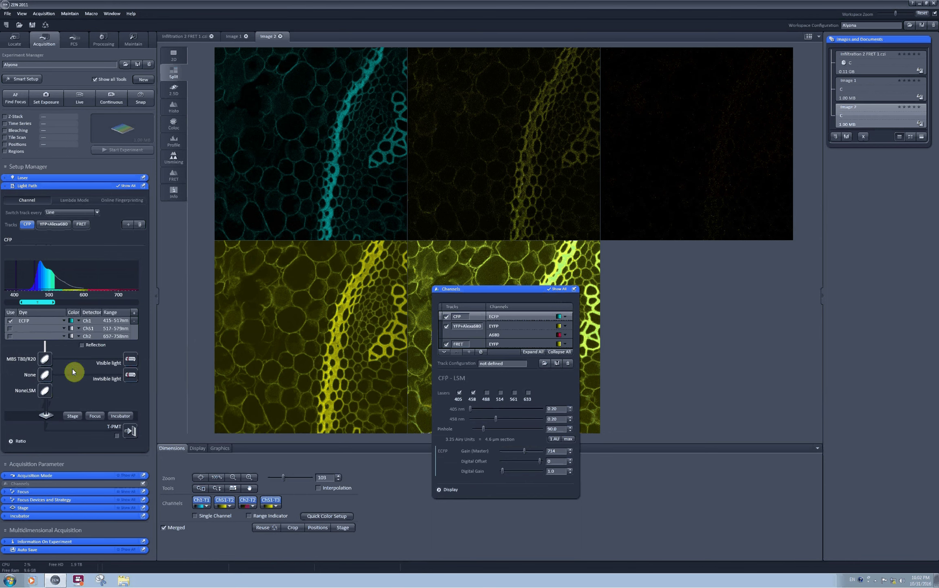
click(131, 361)
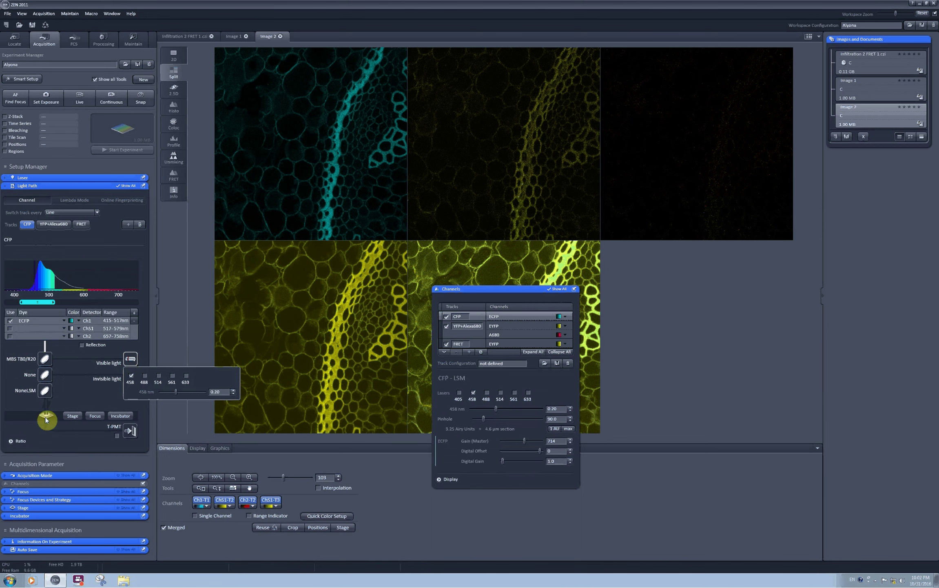
Step: Select the FRET track and add 458 nm laser excitation to it
click(52, 225)
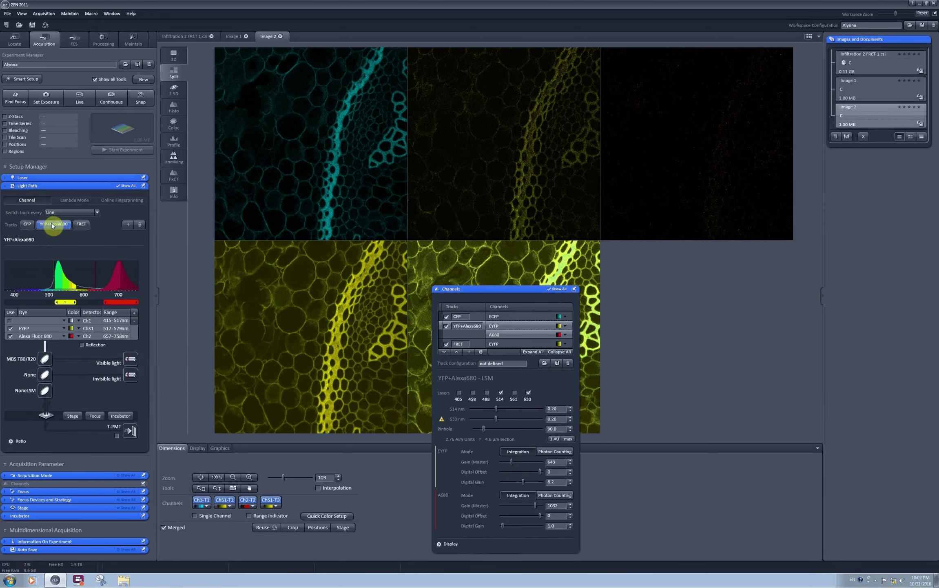
click(80, 224)
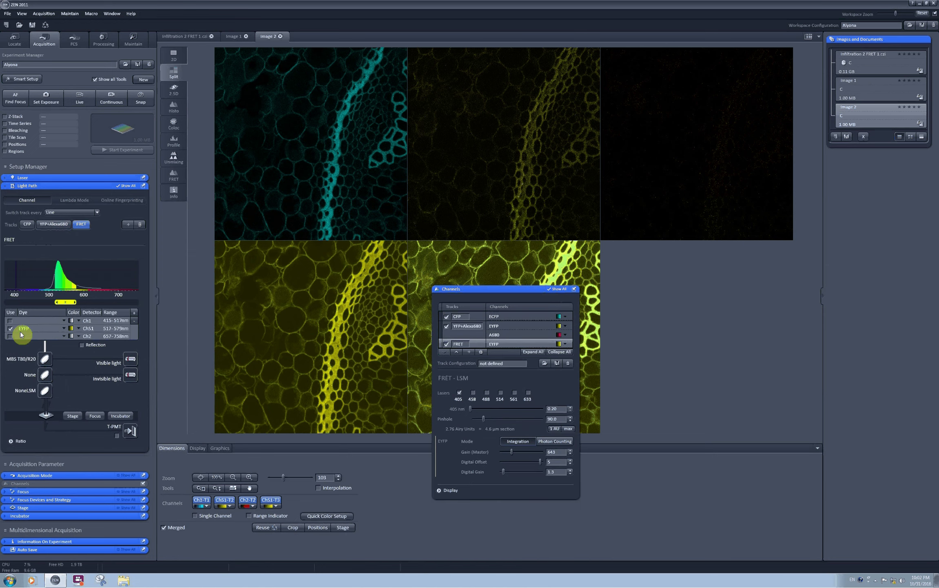
click(132, 359)
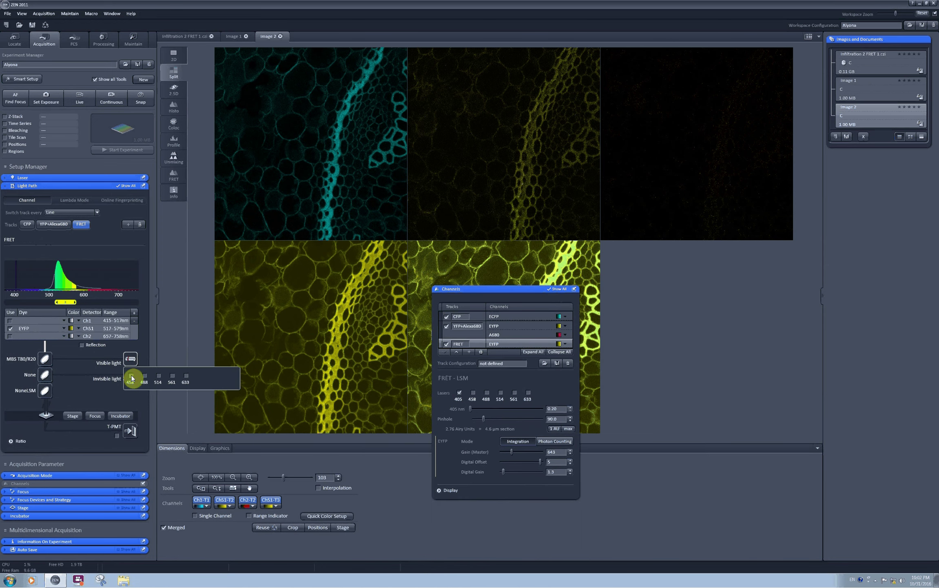
click(131, 375)
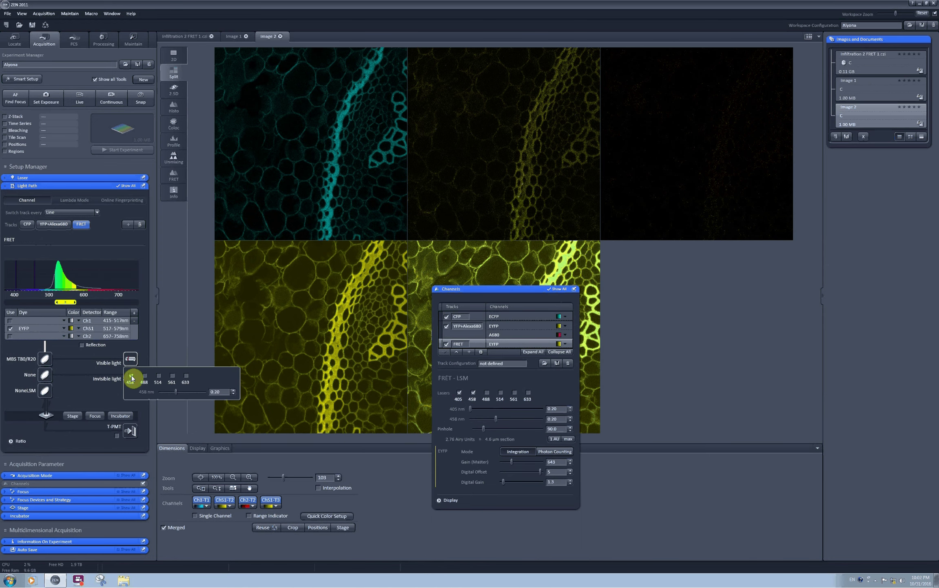
click(70, 387)
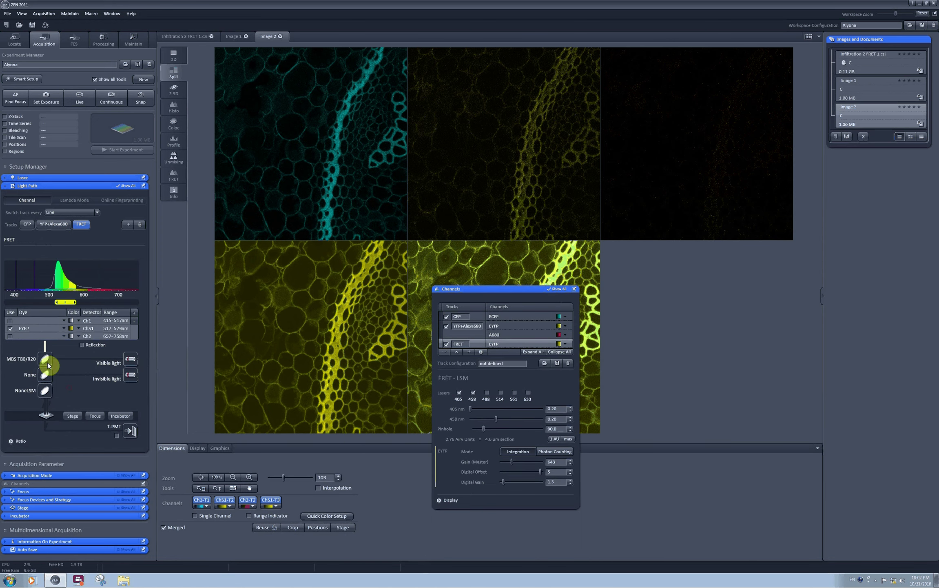
Step: Remove the 405 nm excitation from the FRET track
click(130, 375)
click(131, 392)
click(94, 396)
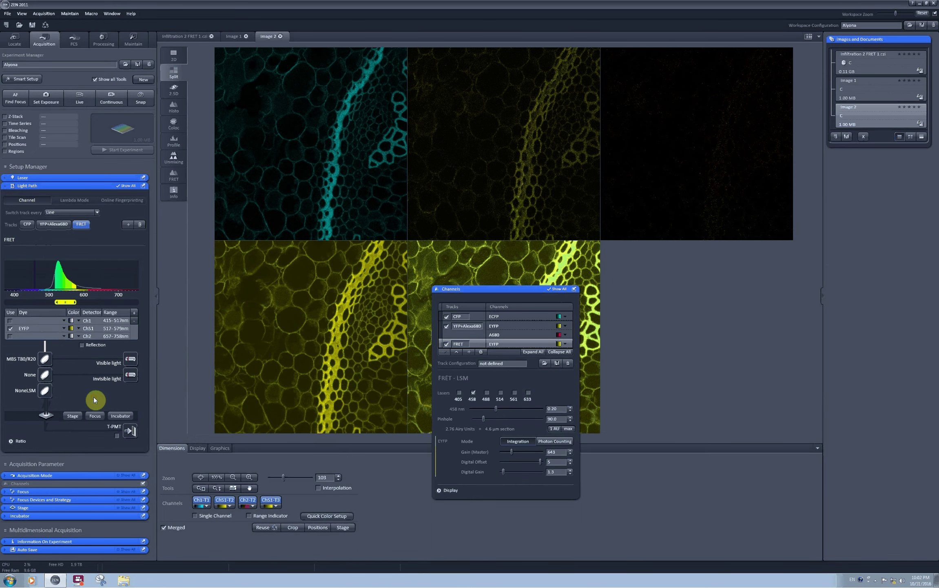
Step: Start a live scan and raise the CFP track's 458 nm laser power to 12.4
click(80, 96)
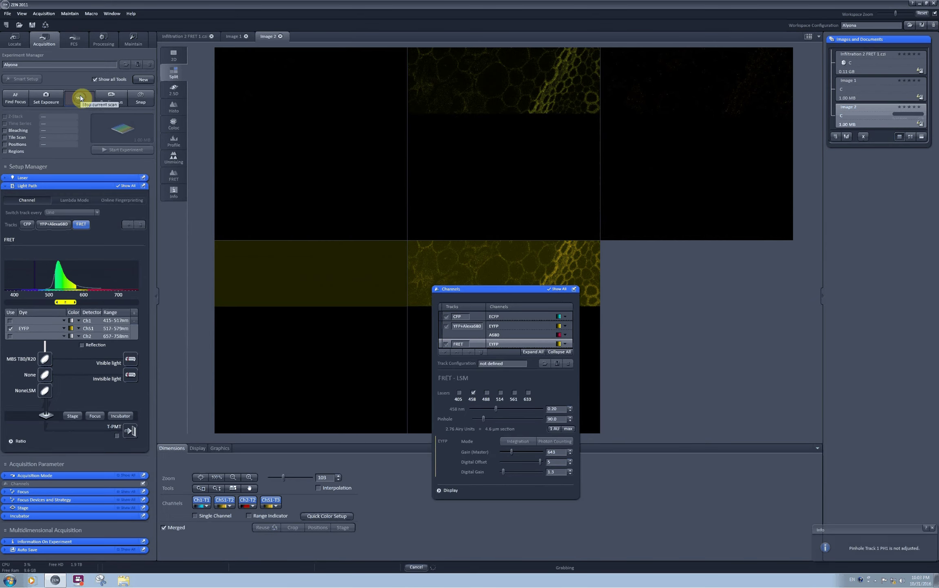
click(529, 319)
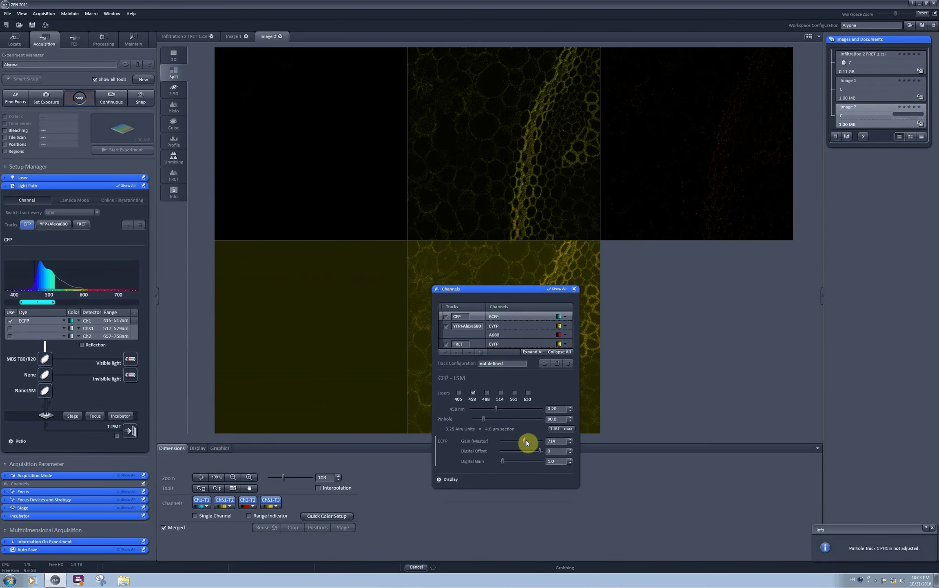
drag(496, 409, 523, 421)
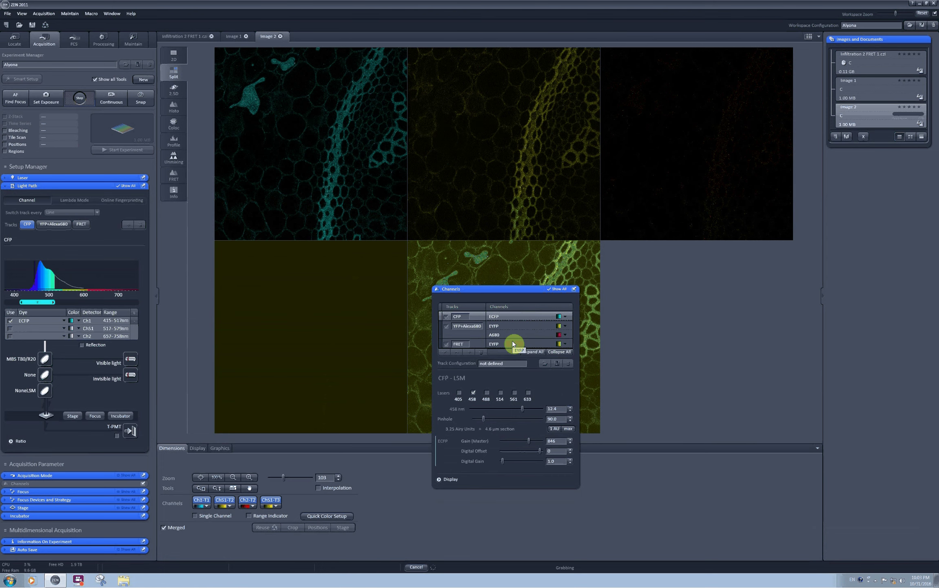